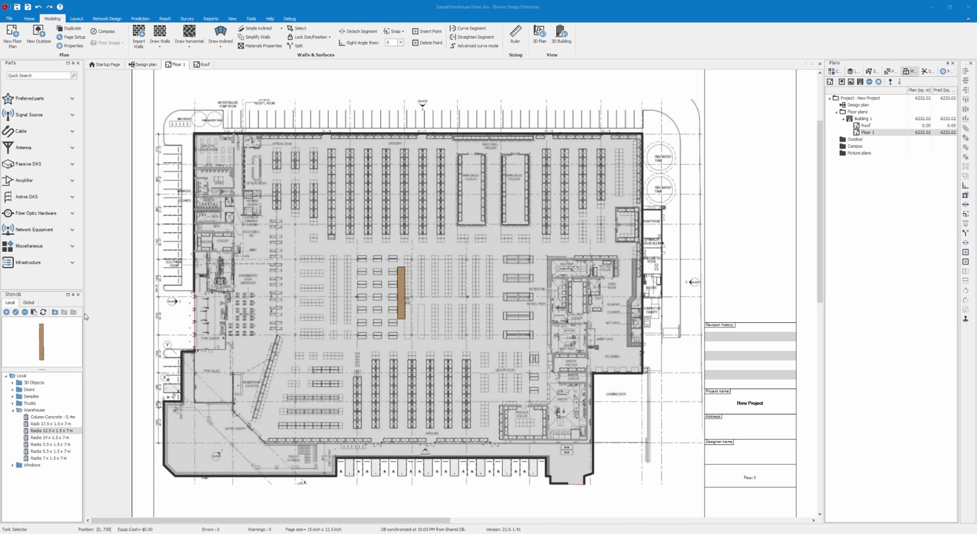
Step: Widen the left side panels and raise the Parts/Stencils divider to enlarge the stencil list
left_click_drag(87, 315, 125, 316)
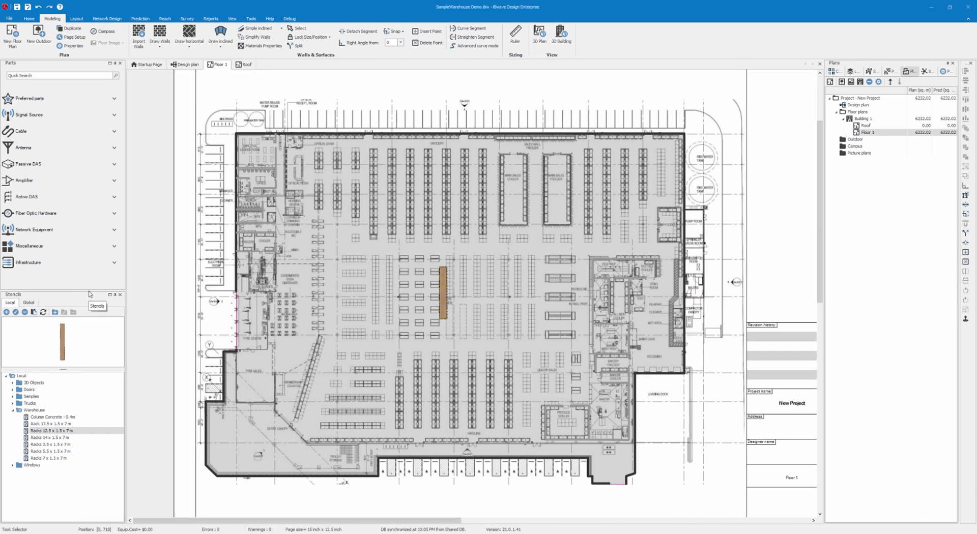
left_click_drag(90, 291, 90, 283)
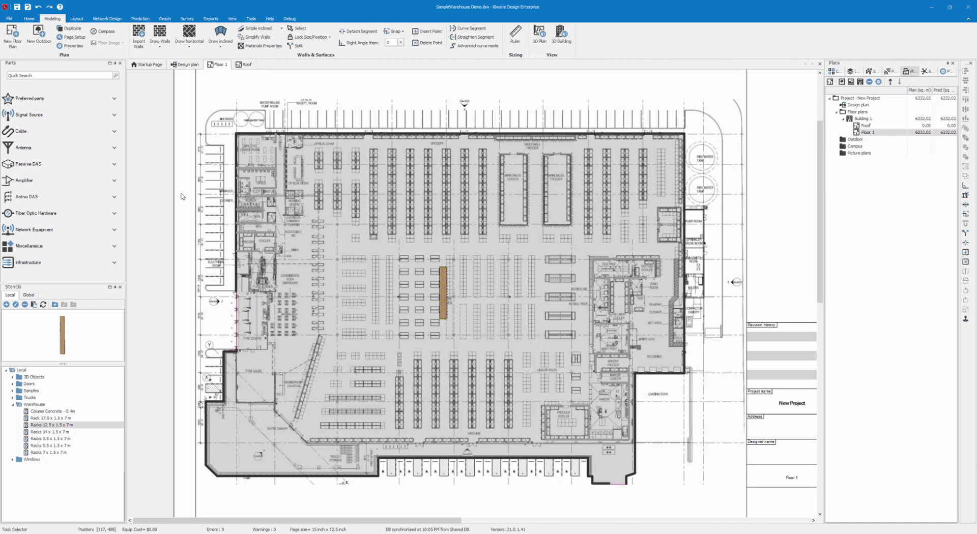
left_click(233, 19)
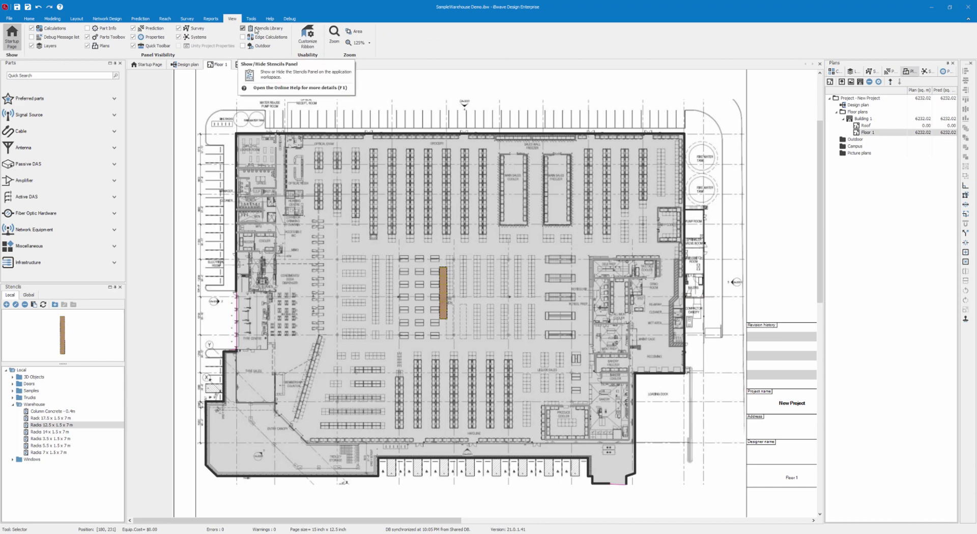
left_click(243, 29)
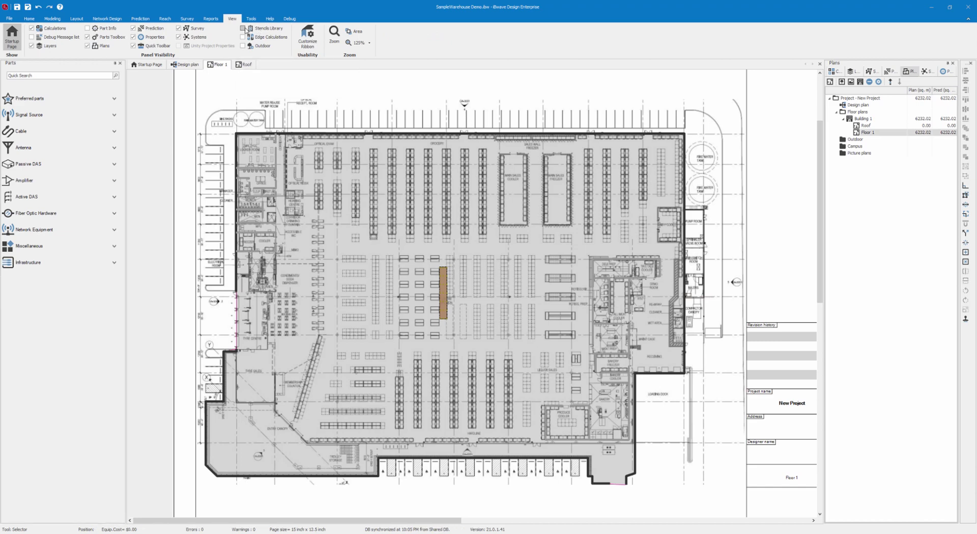
left_click(245, 30)
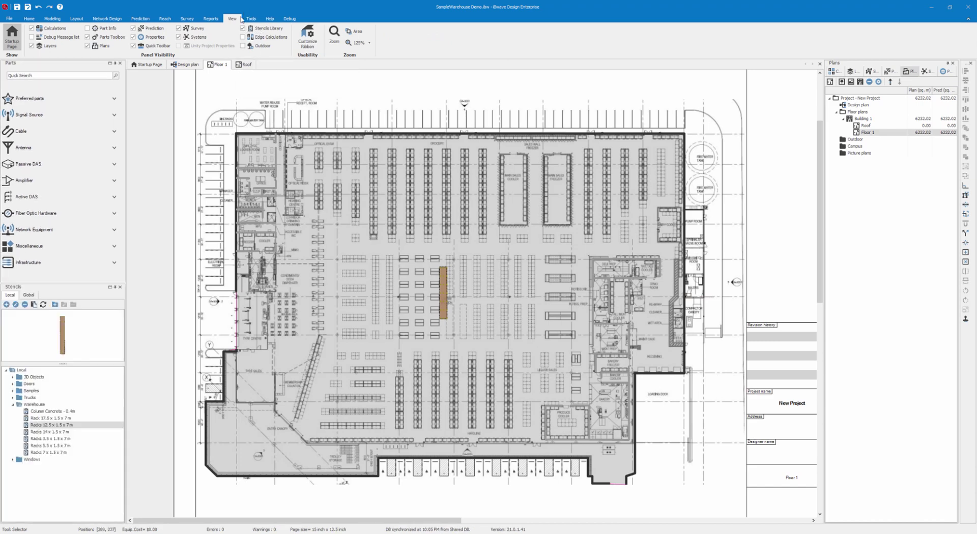
left_click(55, 19)
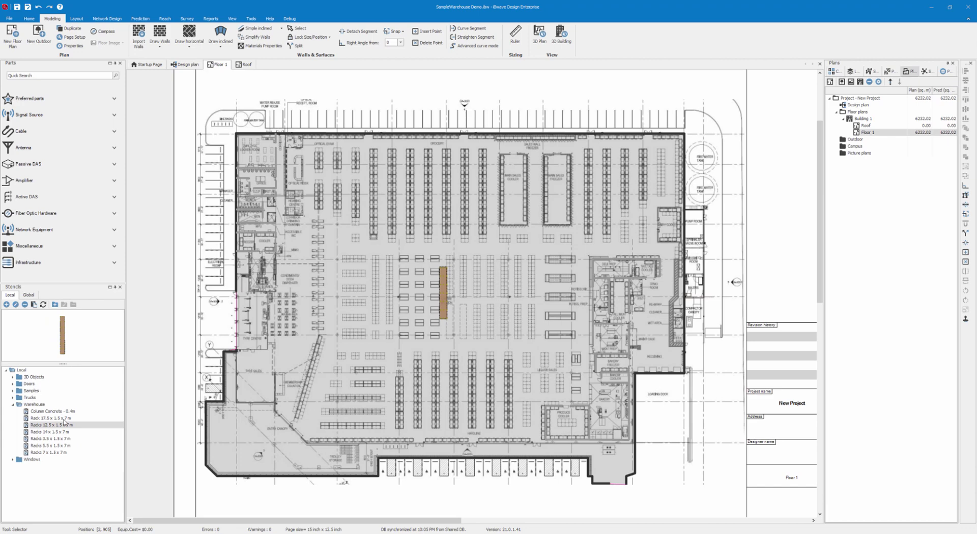
left_click(64, 446)
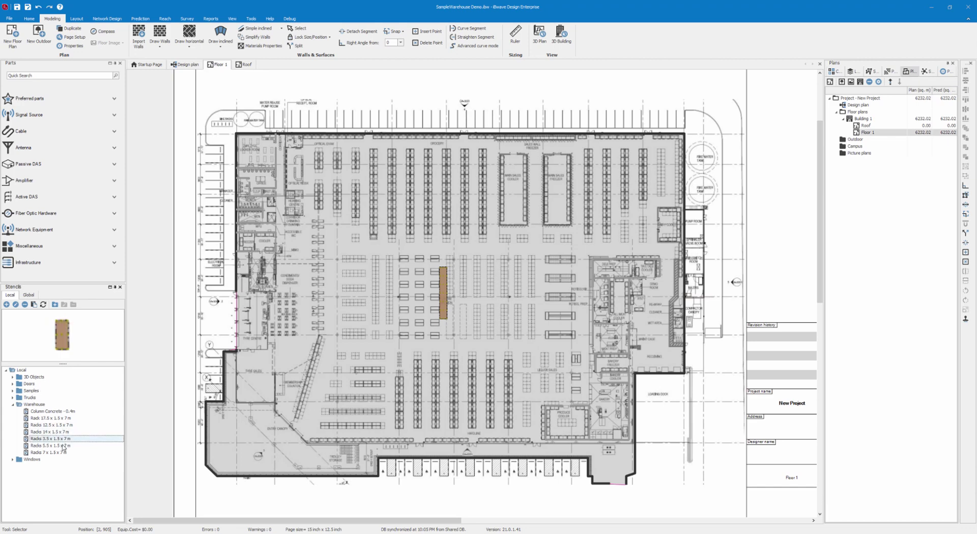
left_click(60, 426)
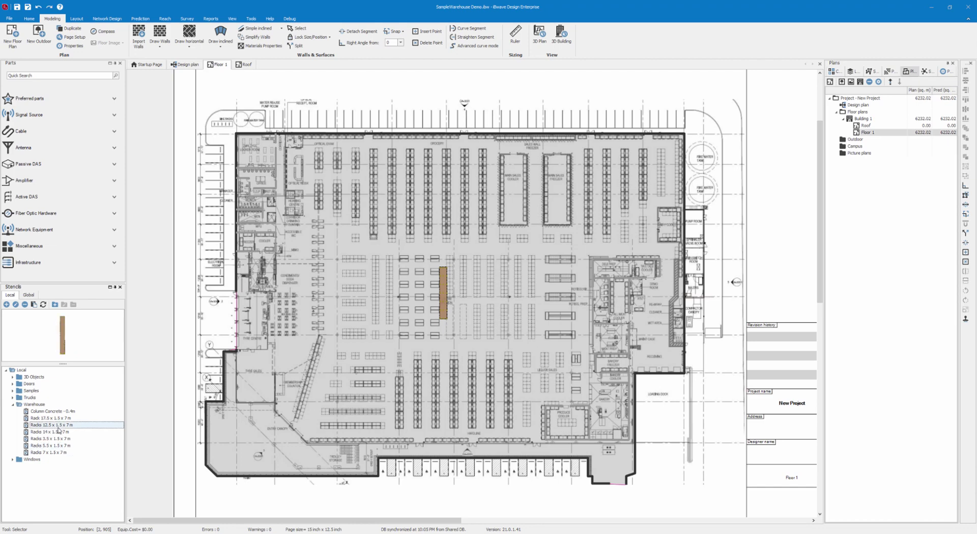
left_click(13, 397)
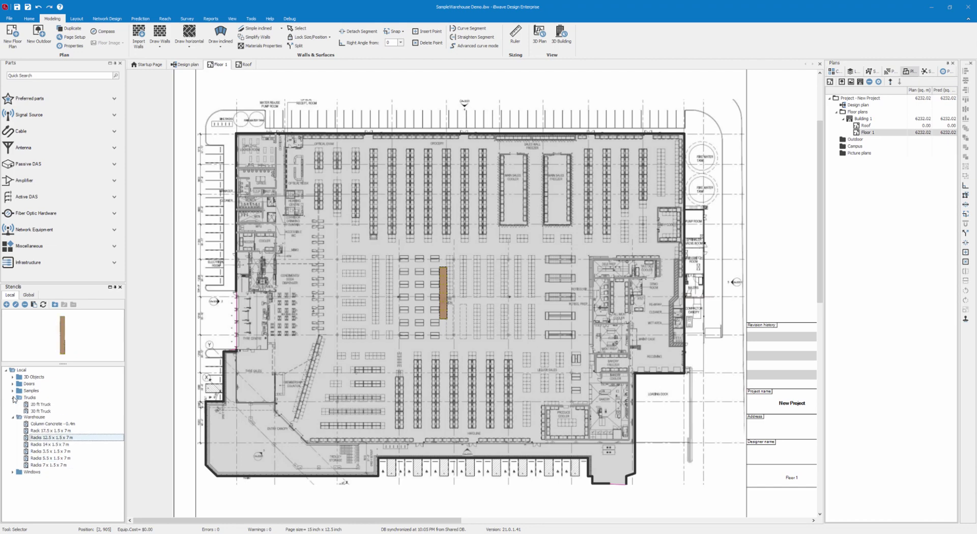
left_click(40, 411)
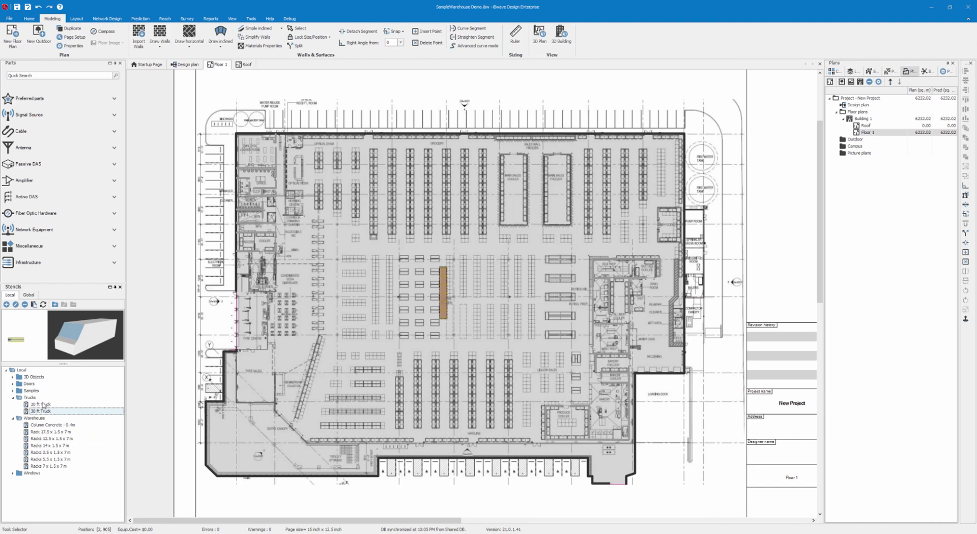
left_click(43, 404)
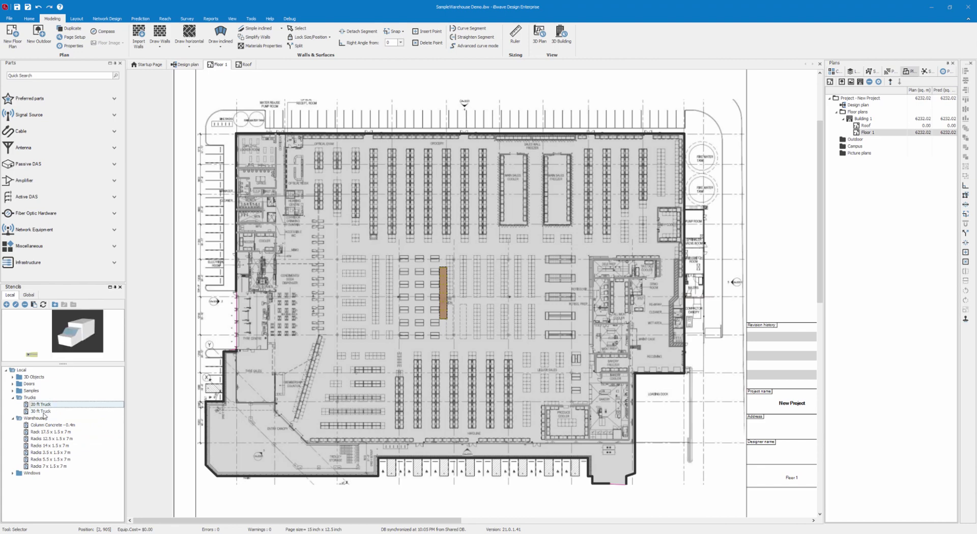
left_click(14, 398)
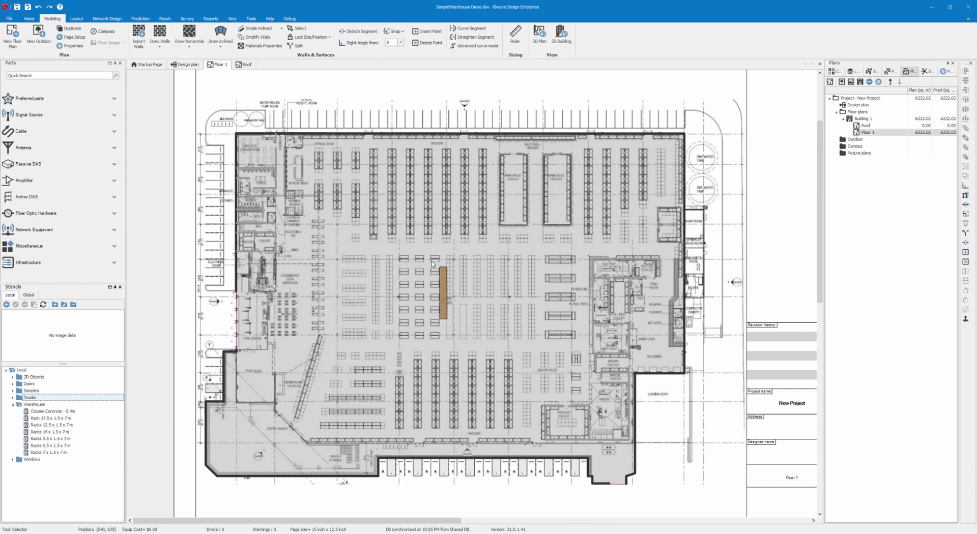
left_click(441, 275)
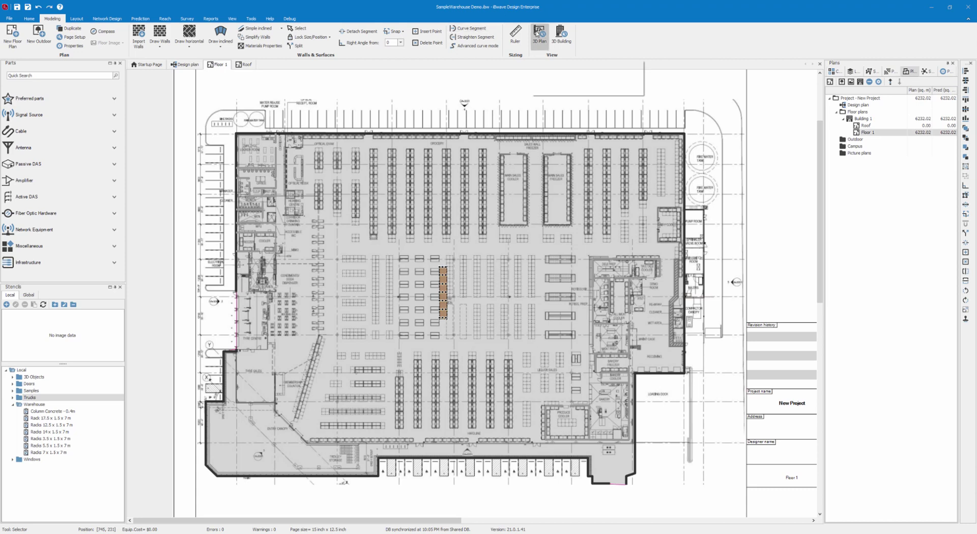
left_click(539, 35)
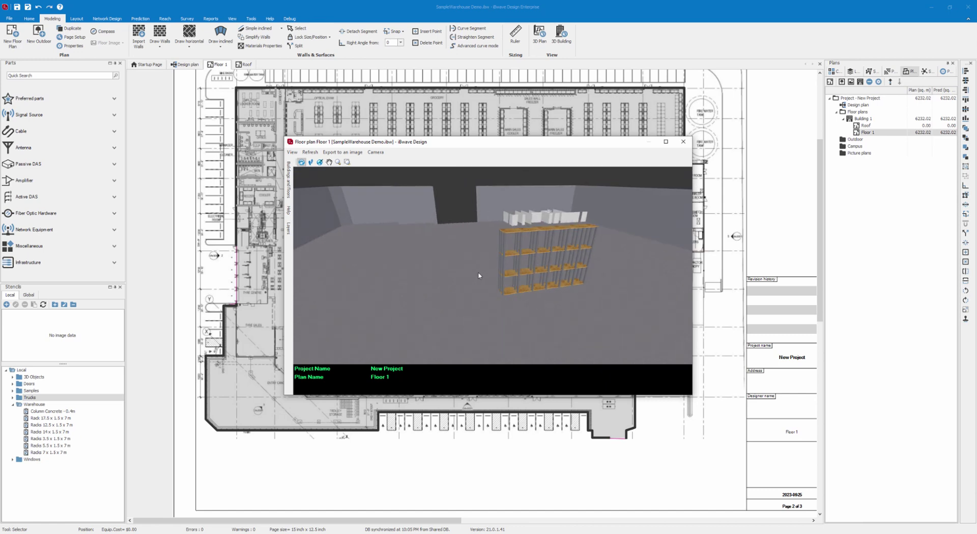
left_click_drag(482, 276, 533, 282)
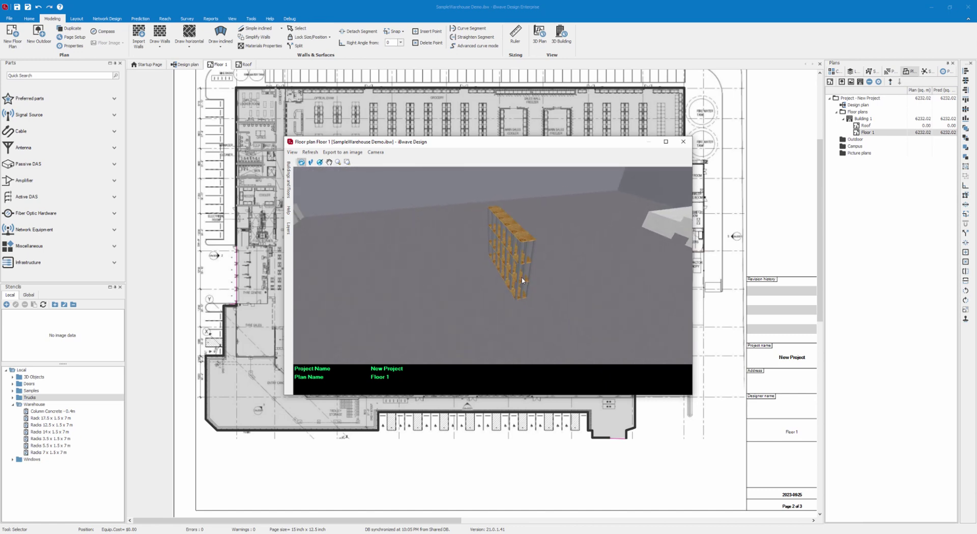
left_click(683, 141)
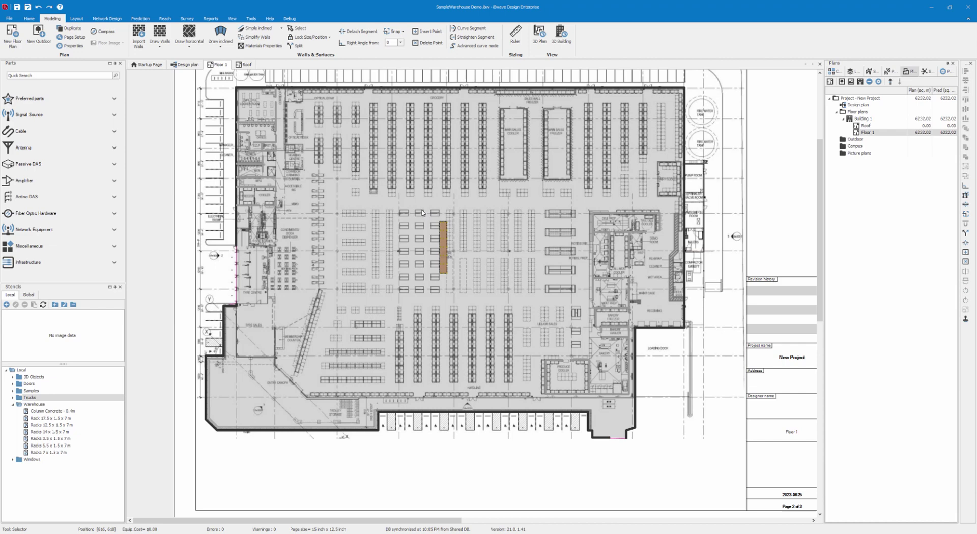
Step: Save the selected rack as a Warehouse stencil named 'Racks 10.5 x 1.5 x 7 m'
left_click_drag(420, 206, 466, 292)
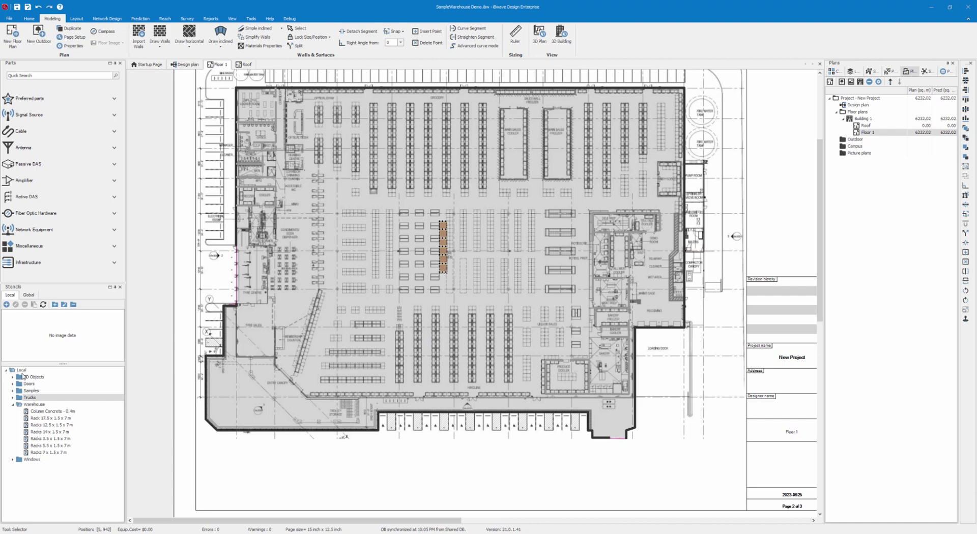
left_click(29, 405)
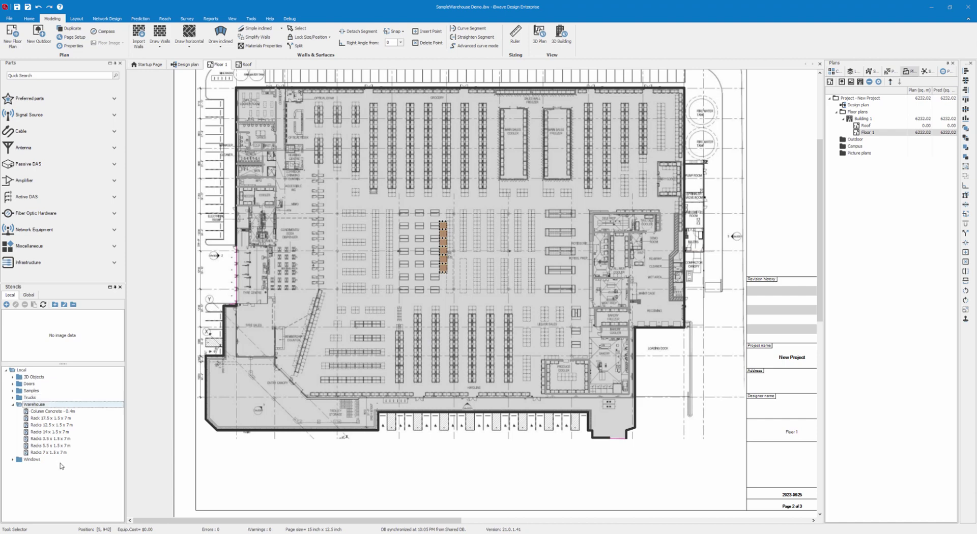
left_click(7, 304)
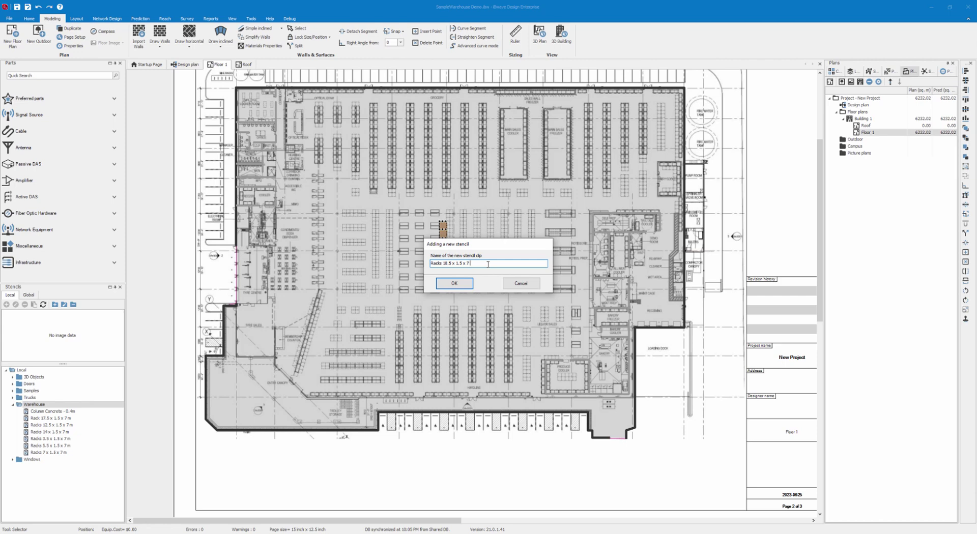
left_click(454, 284)
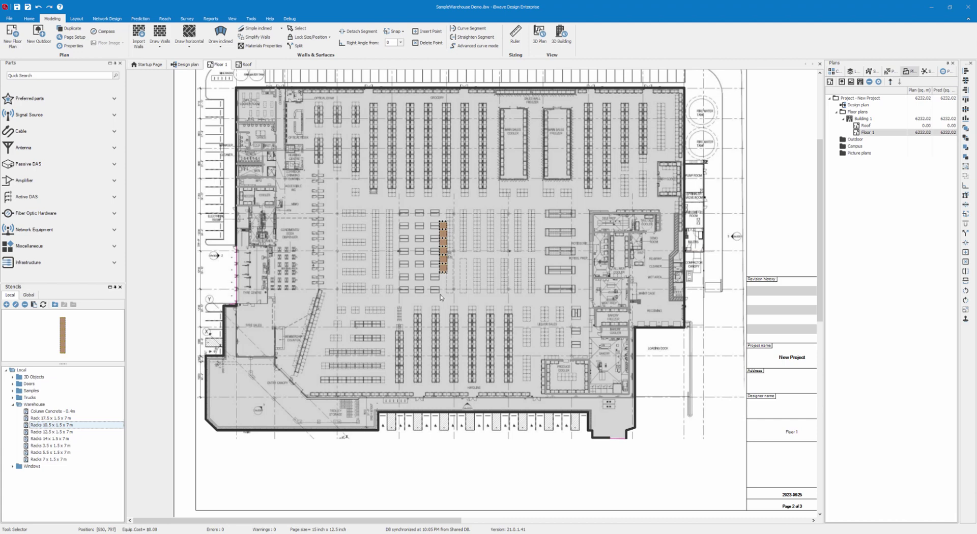
Step: Move the orange rack into the top-right aisle, removing a trial Racks 12.5 m paste
left_click_drag(446, 231, 644, 111)
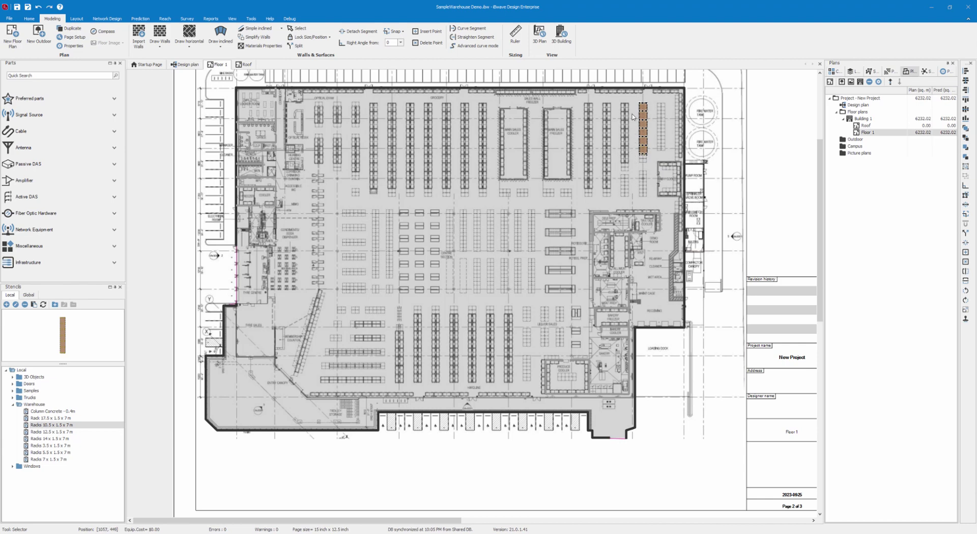
left_click(628, 146)
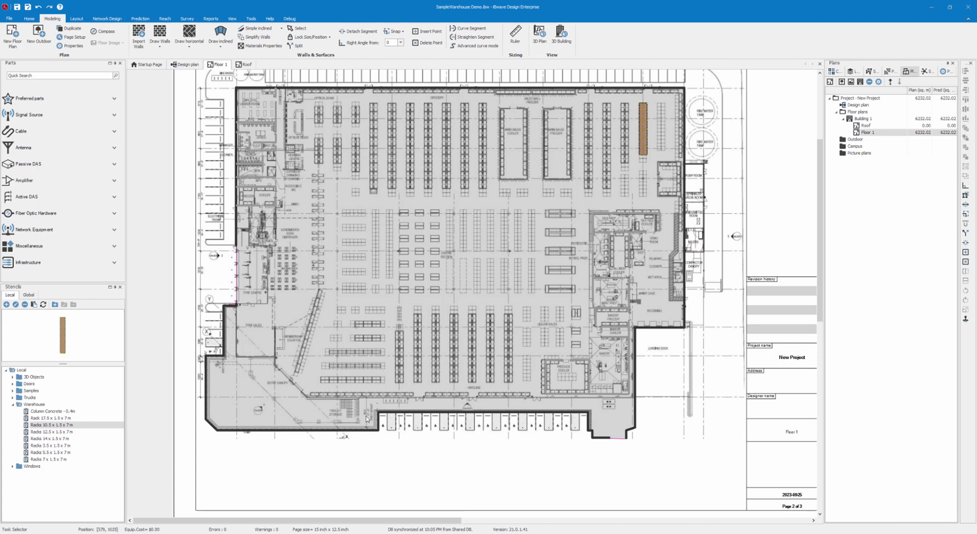
left_click(52, 433)
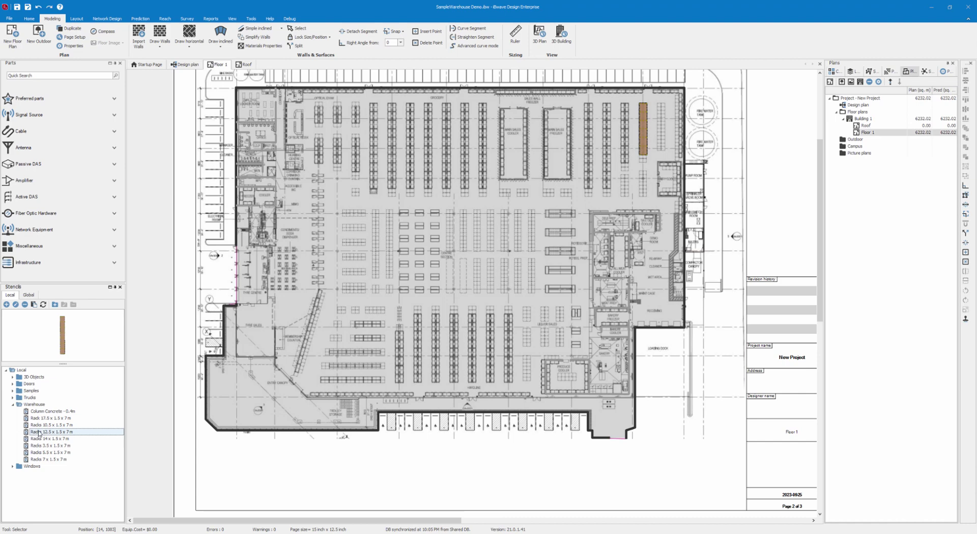
left_click(36, 306)
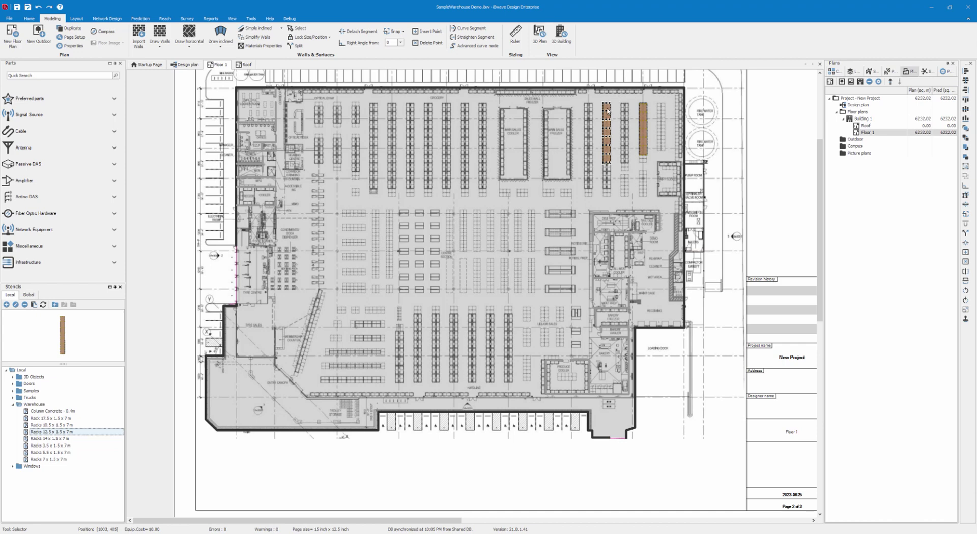
left_click_drag(605, 109, 625, 114)
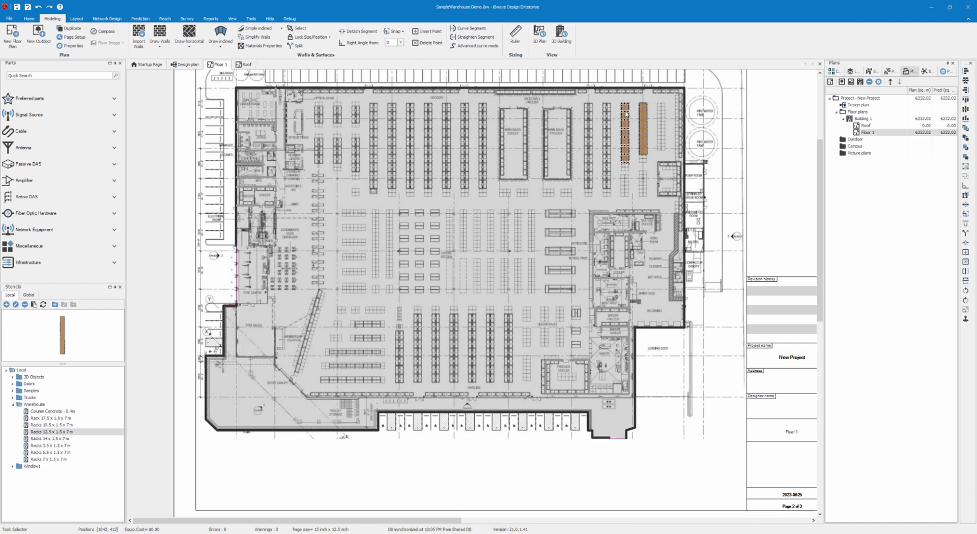
key("Delete")
left_click(513, 297)
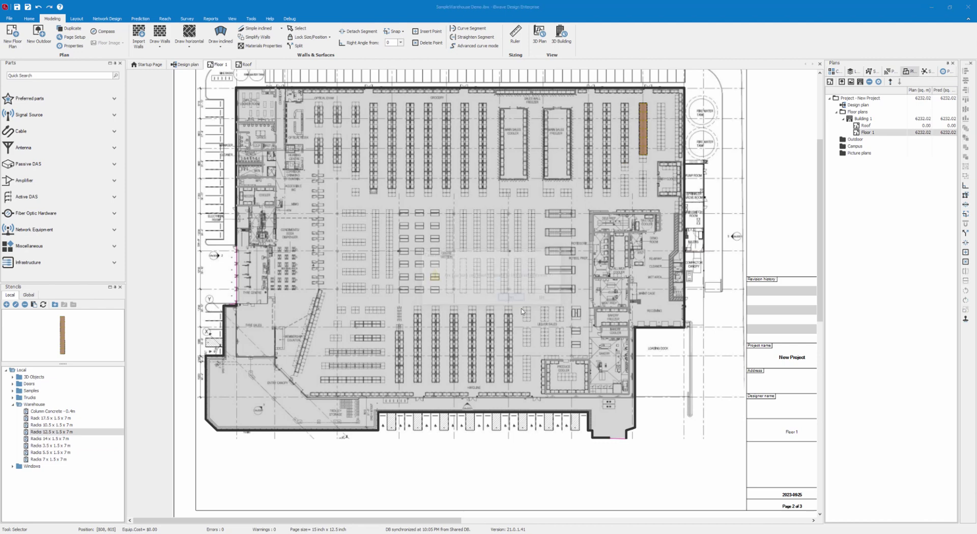
Step: Paste a Racks 12.5 x 1.5 x 7 m stencil into the top-right aisle
left_click(49, 431)
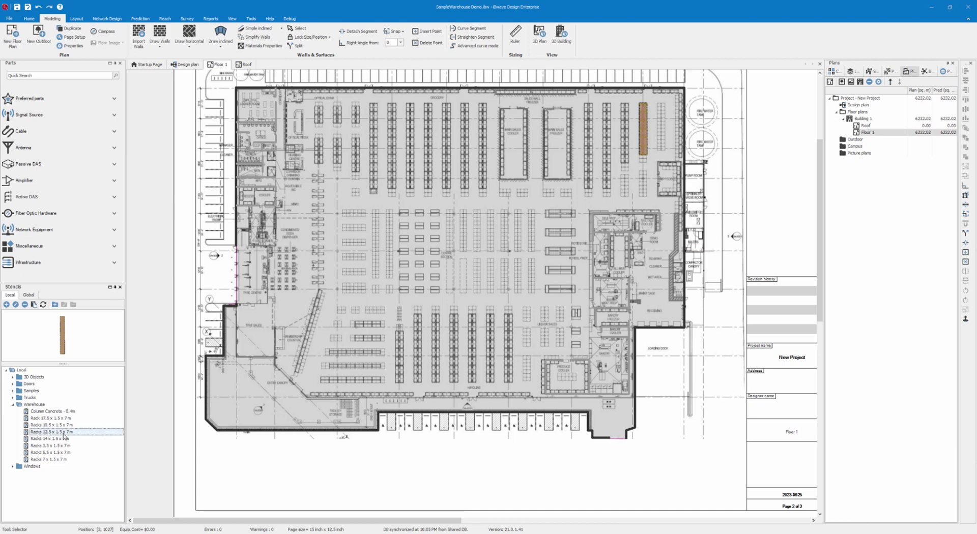
right_click(622, 105)
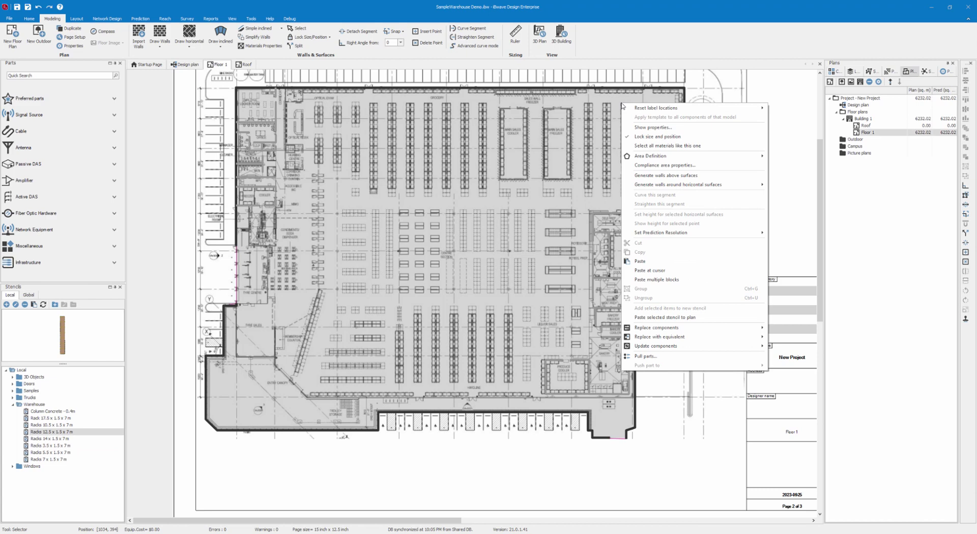
mouse_move(623, 107)
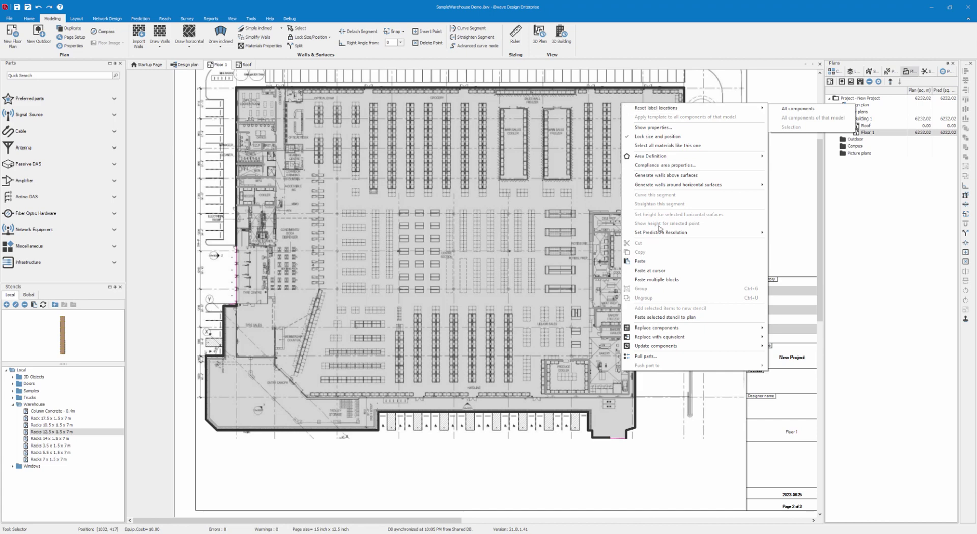
left_click(656, 318)
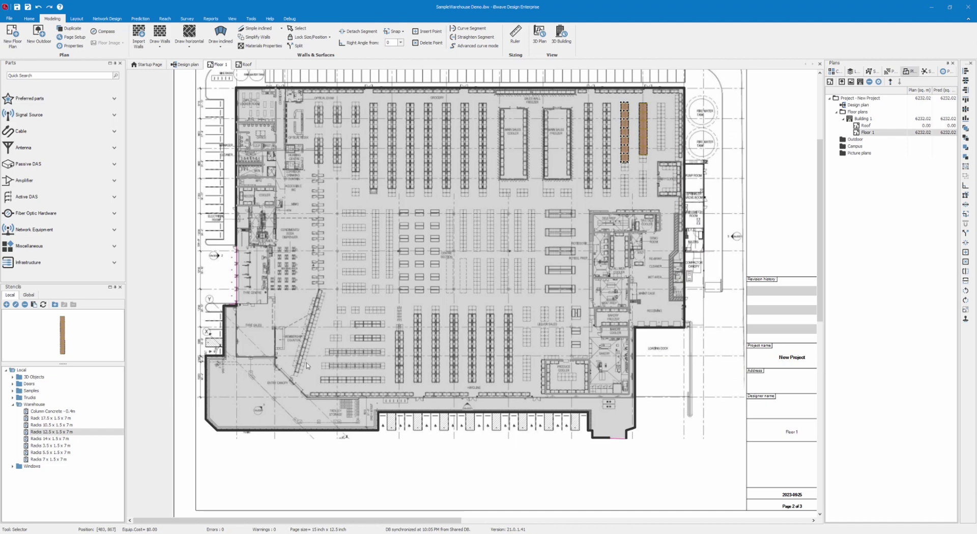
Step: Place three 17.5 m racks along the upper aisles
left_click(66, 418)
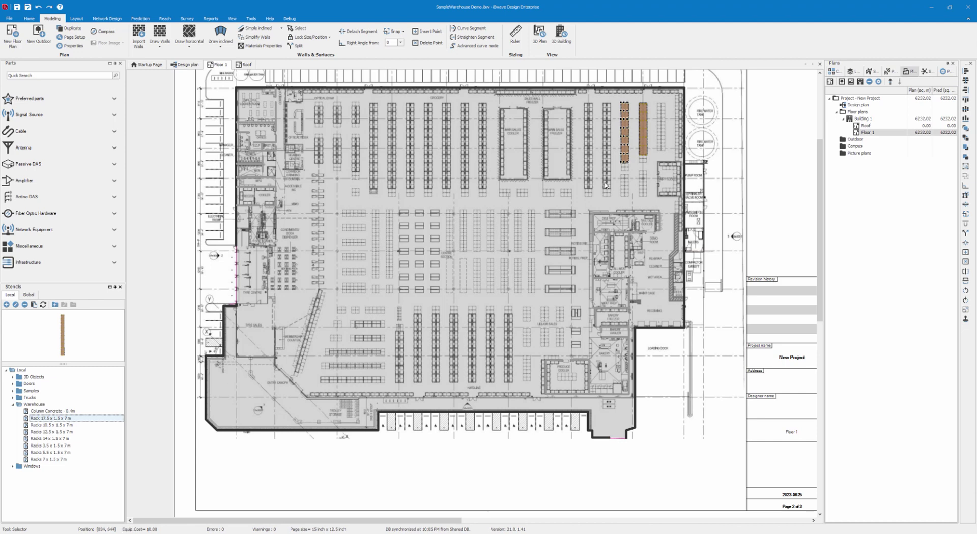
right_click(605, 107)
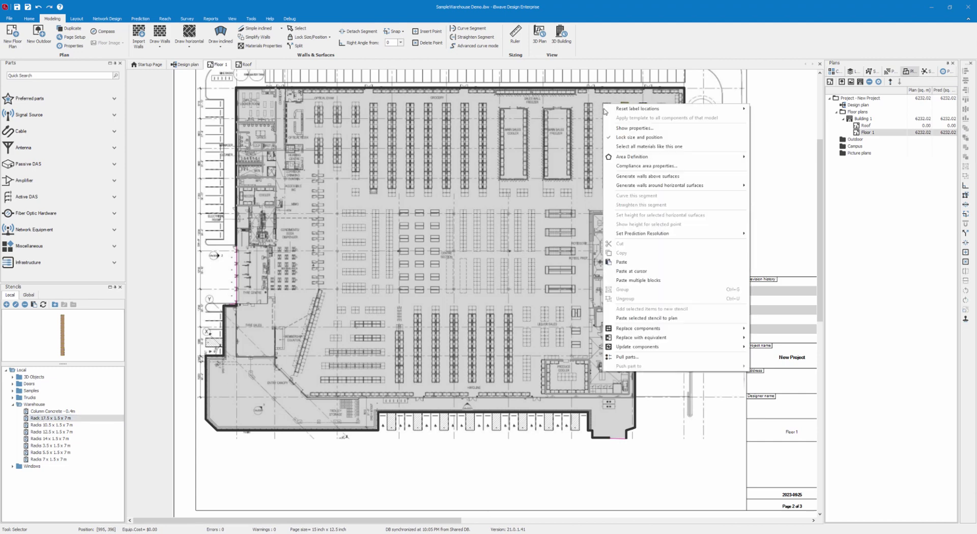
left_click(656, 317)
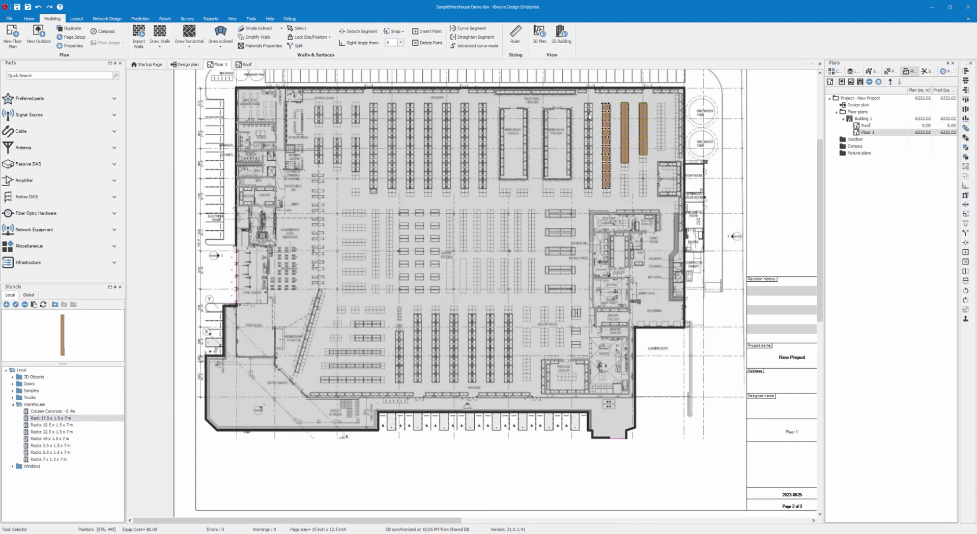
right_click(586, 106)
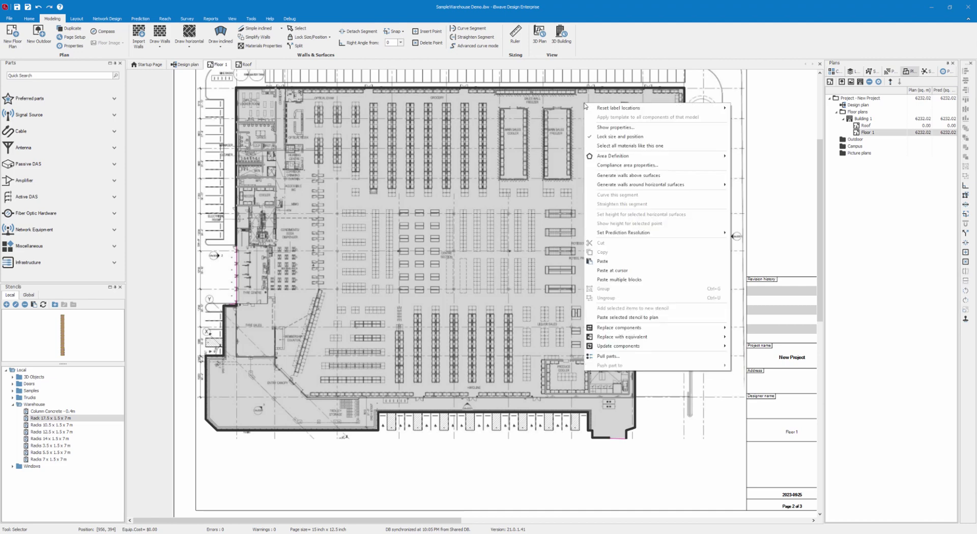
left_click(656, 317)
right_click(481, 105)
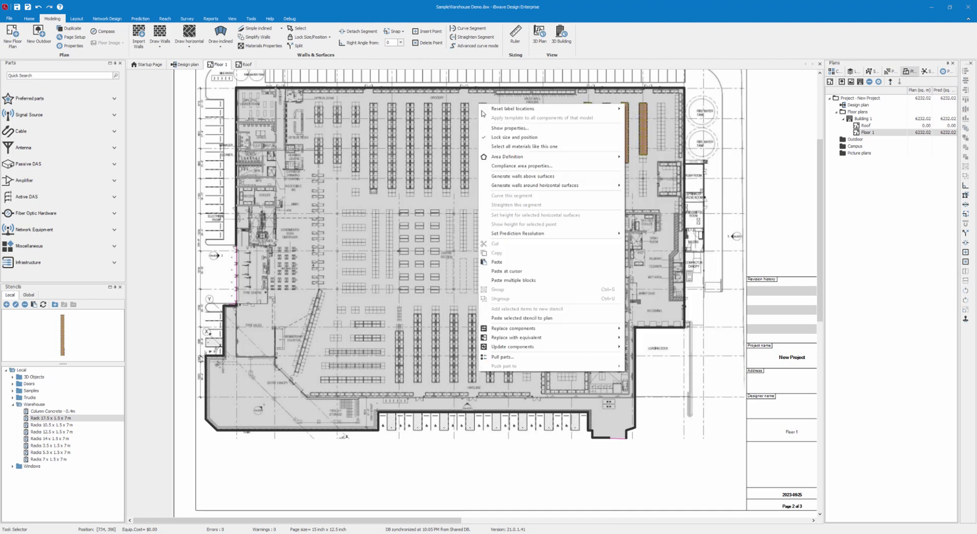
left_click(546, 318)
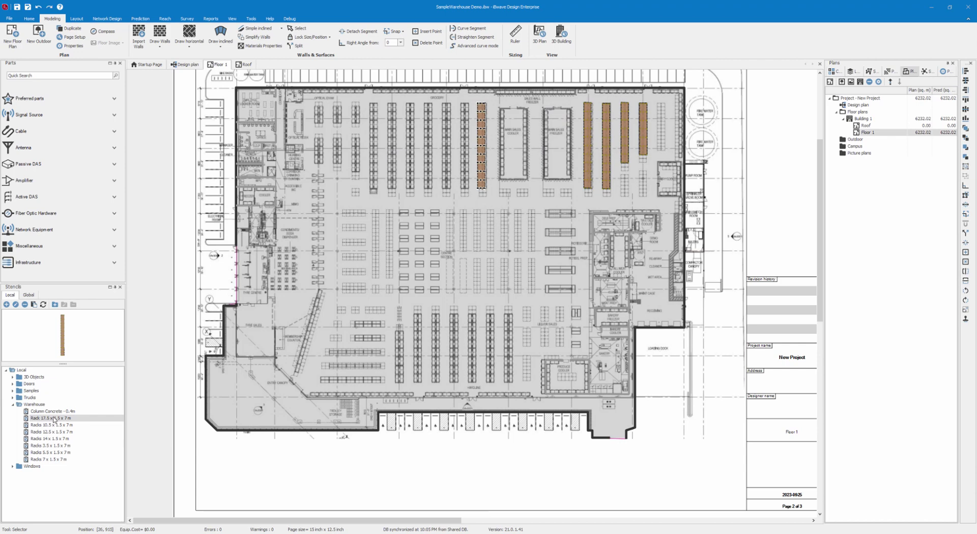
Step: Place three 3.5 m racks at the top-left aisles
left_click(50, 446)
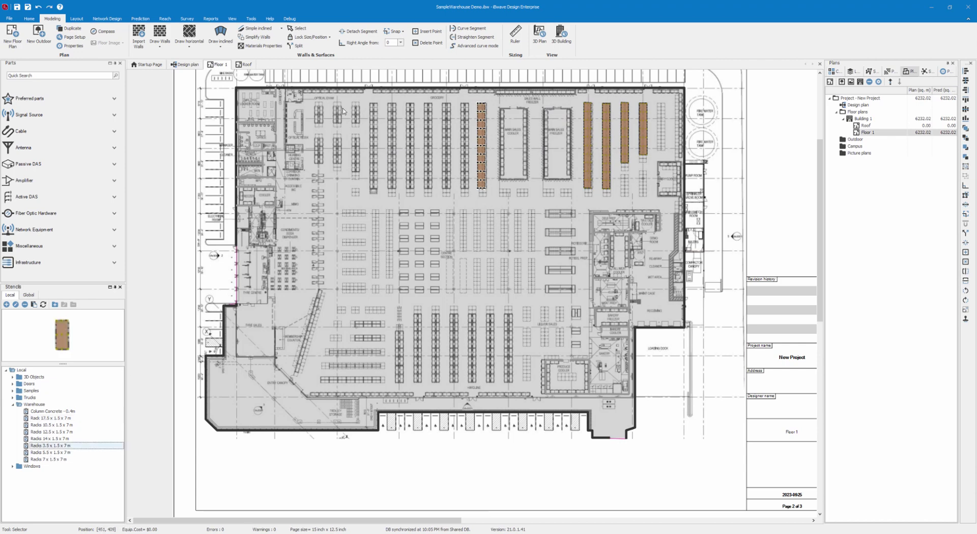
right_click(352, 110)
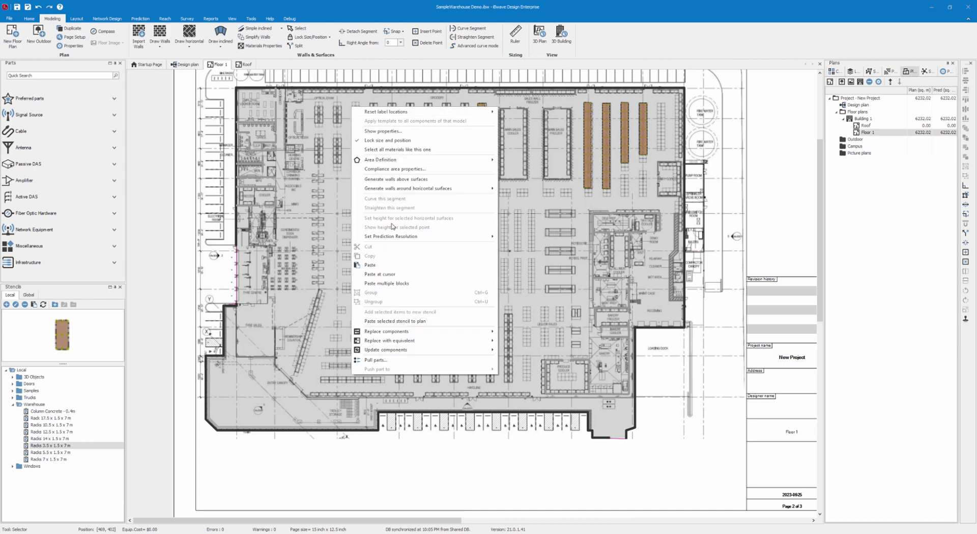
left_click(395, 321)
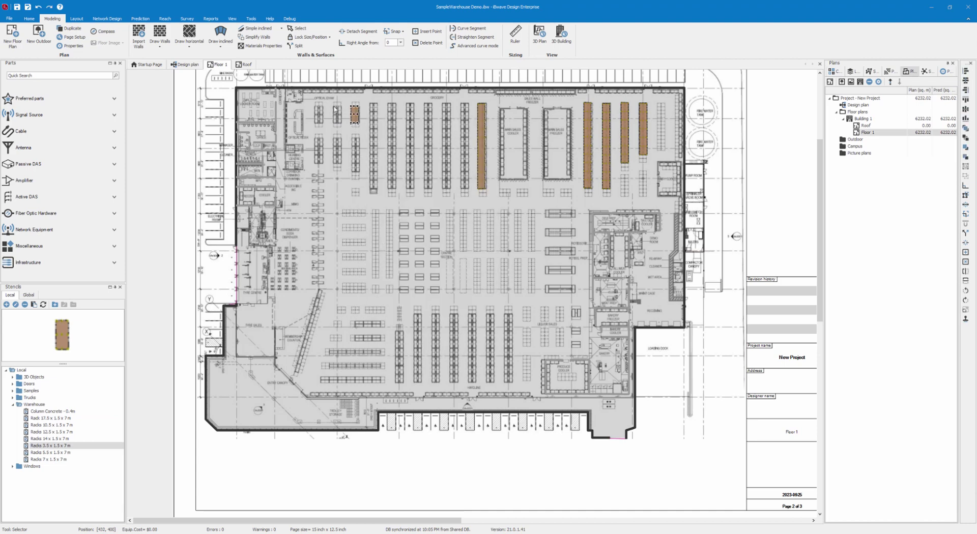
right_click(334, 109)
left_click(382, 322)
right_click(316, 108)
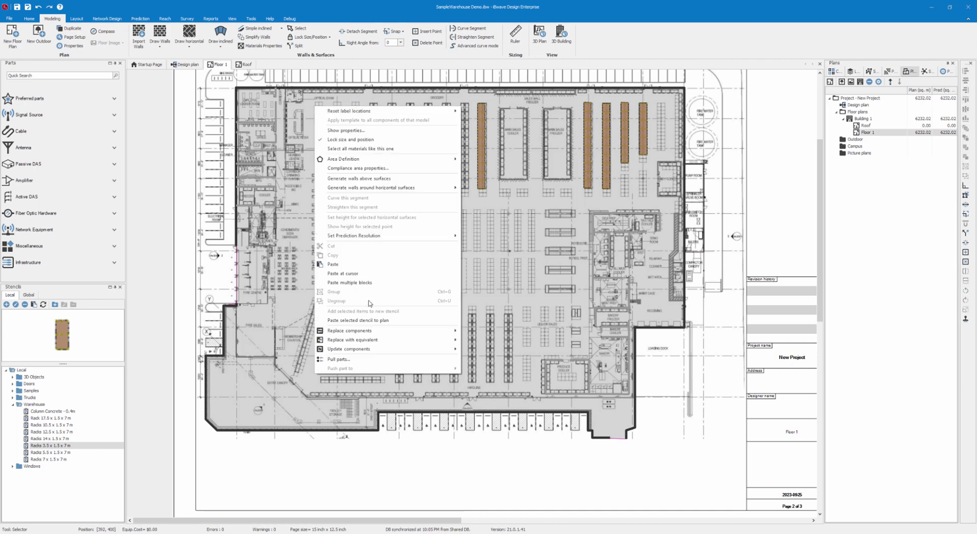
left_click(373, 319)
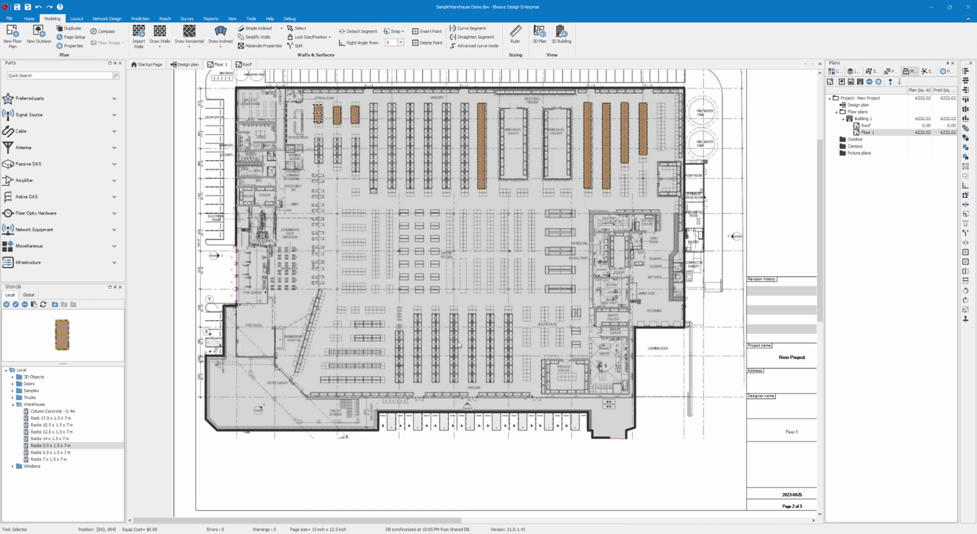
Step: Place three 14 m racks side by side in the lower aisles
left_click(59, 439)
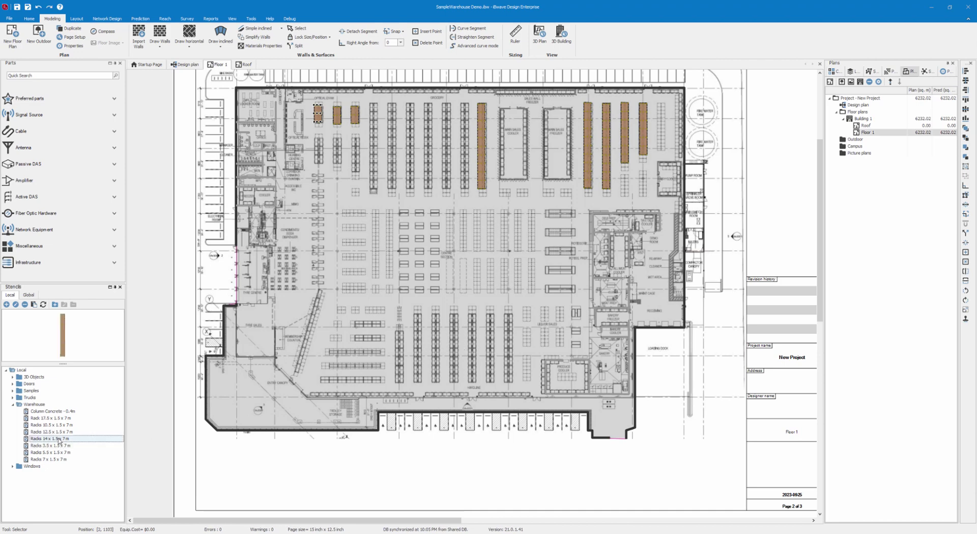
right_click(414, 317)
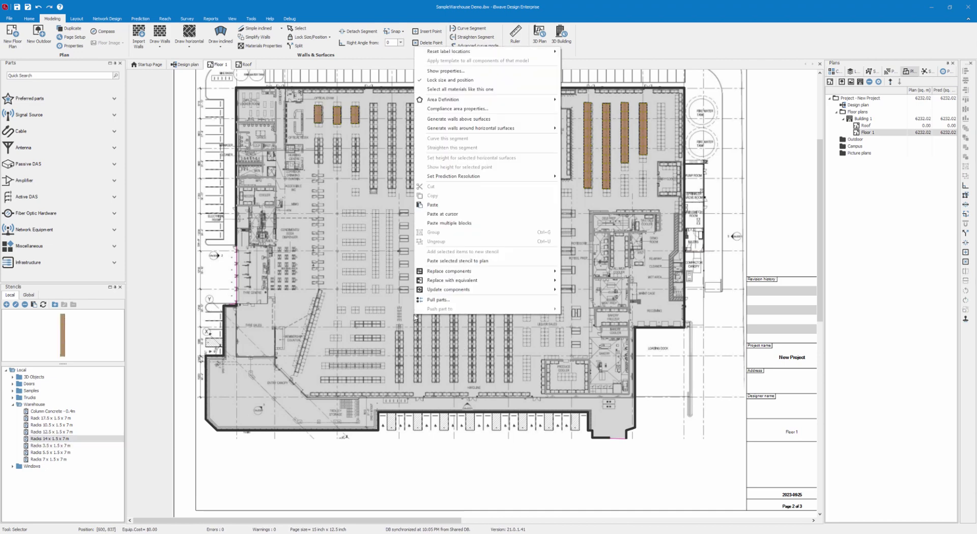
left_click(458, 260)
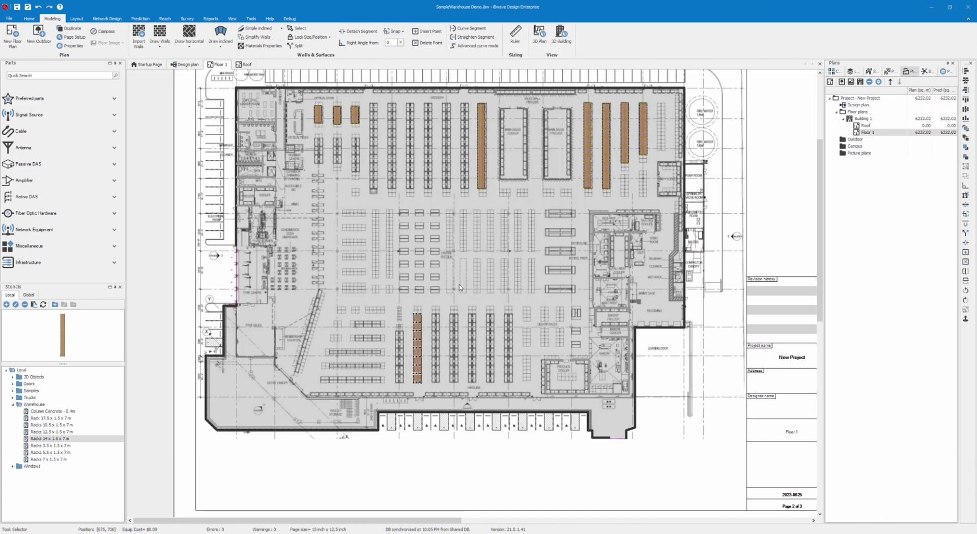
right_click(431, 320)
left_click(478, 260)
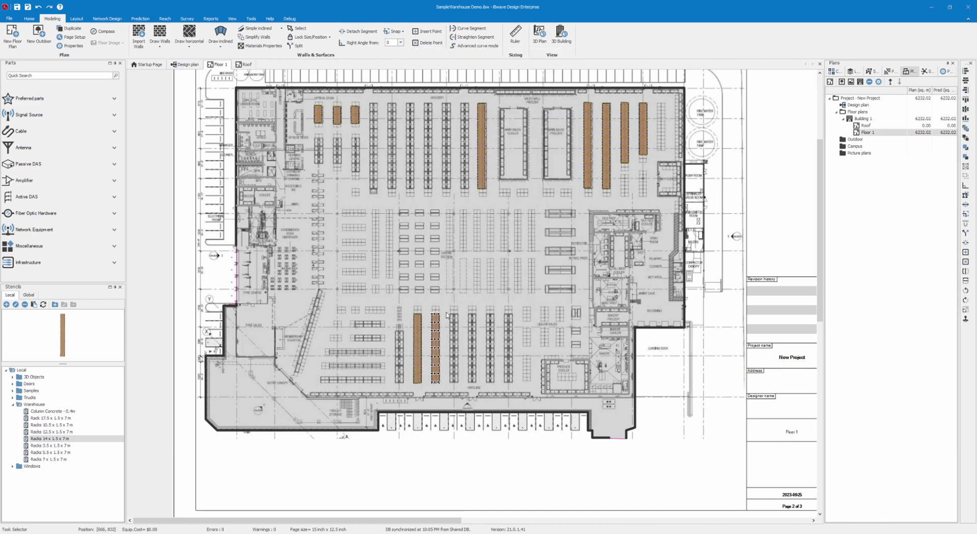
right_click(450, 318)
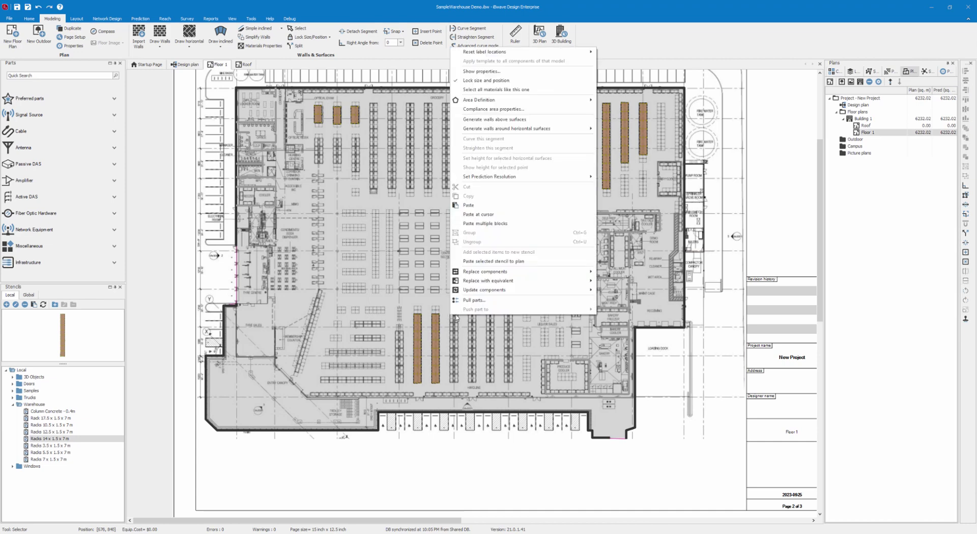
left_click(500, 261)
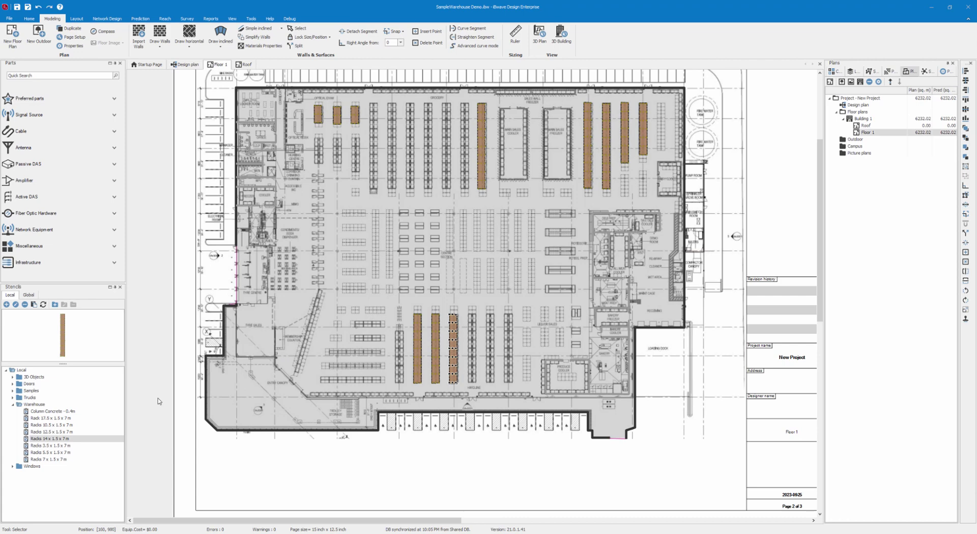
Step: Place four Column Concrete - 0.4m columns in two upper and two lower central spots
left_click(70, 412)
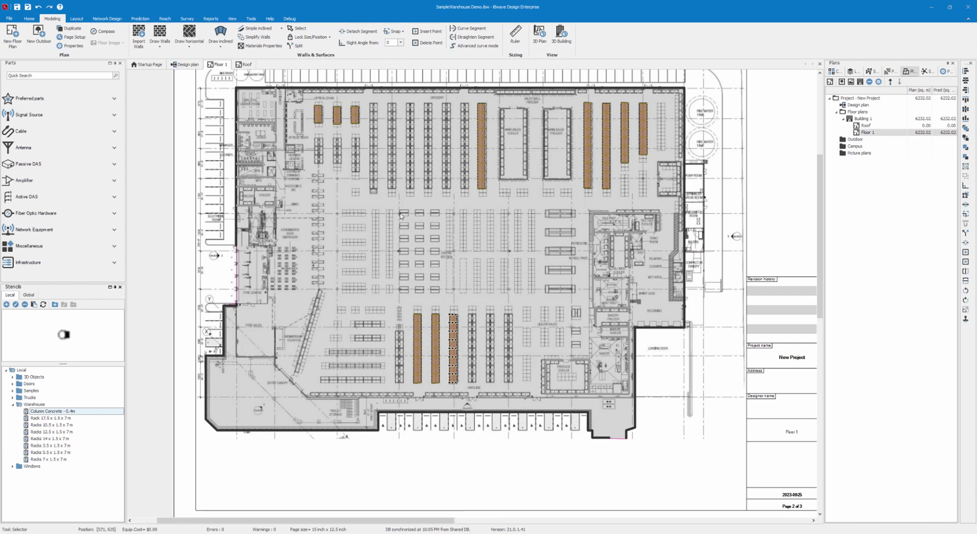
scroll(400, 216, "up", 3)
scroll(365, 223, "down", 5)
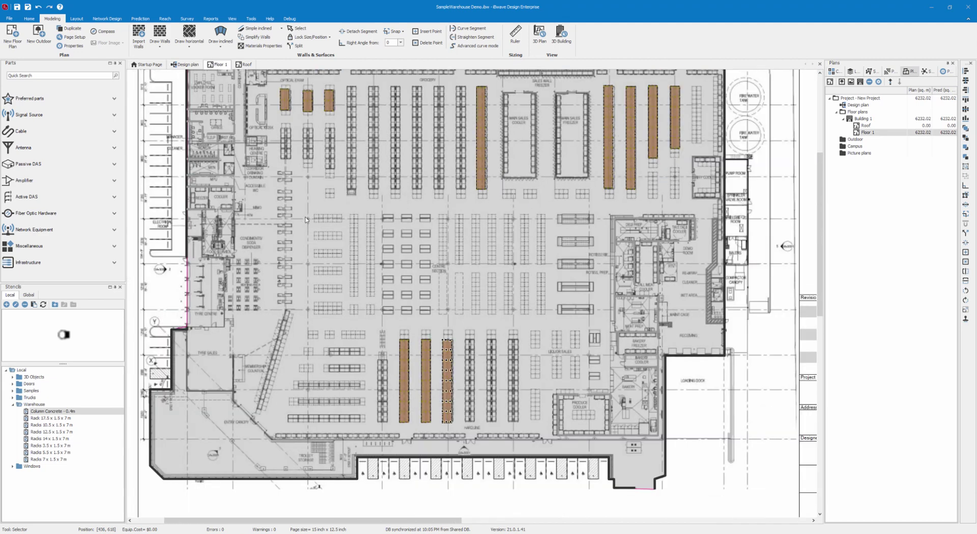
right_click(305, 220)
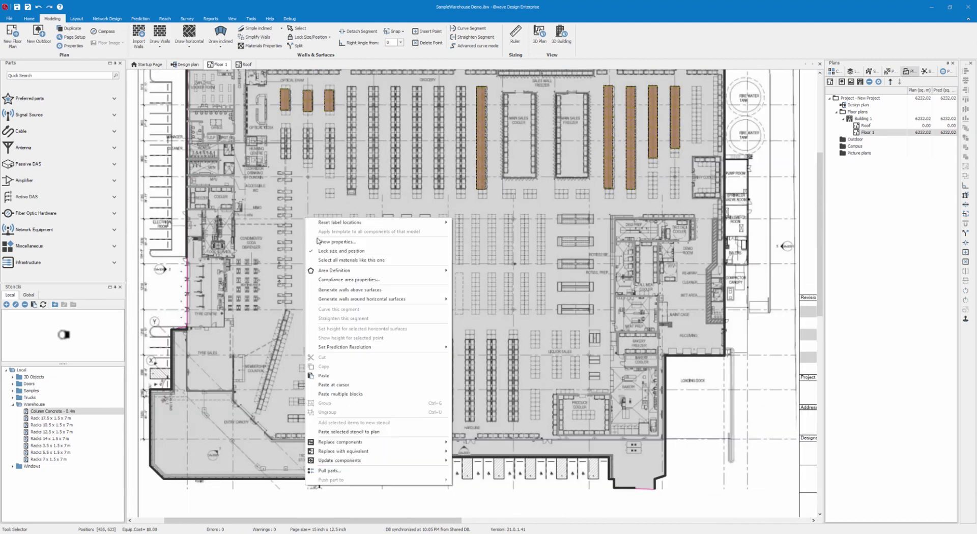
left_click(354, 432)
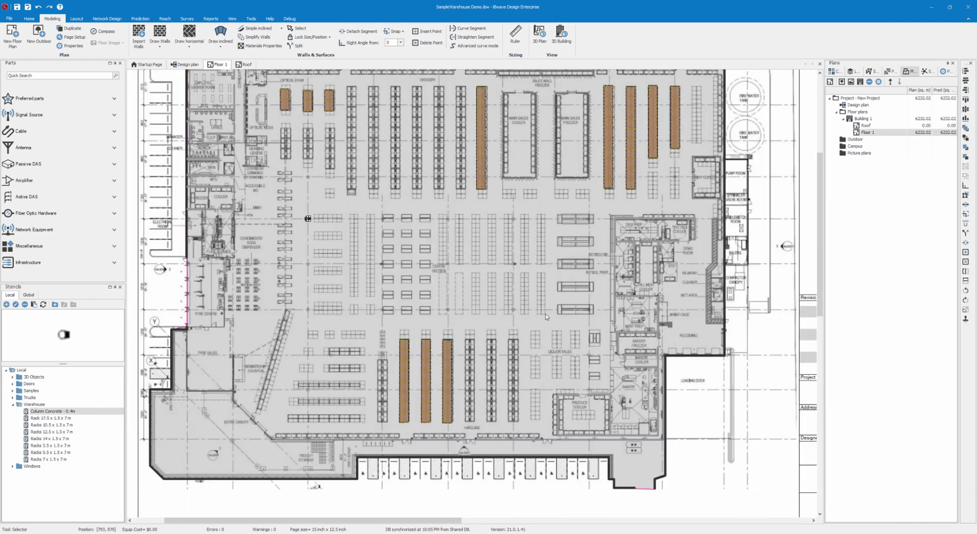
right_click(512, 219)
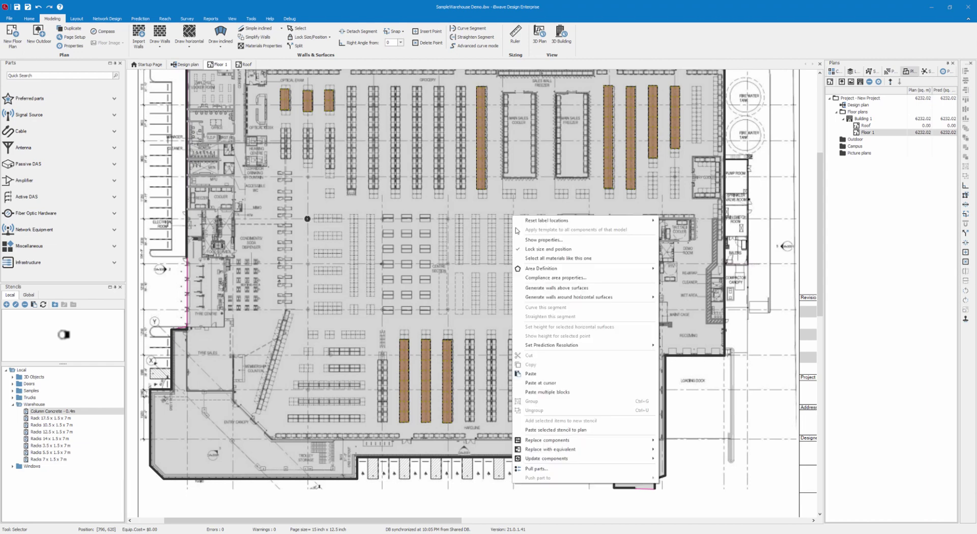
left_click(550, 431)
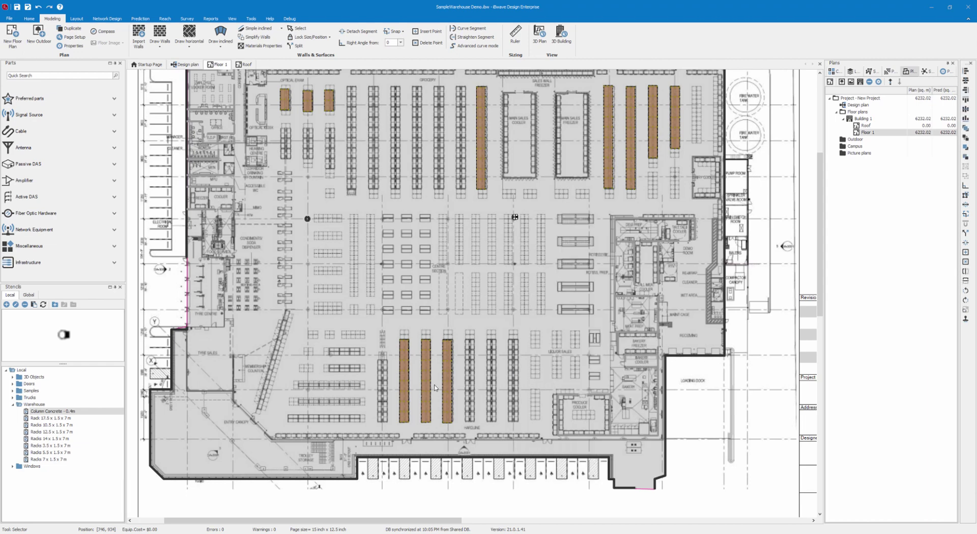
right_click(306, 310)
left_click(351, 255)
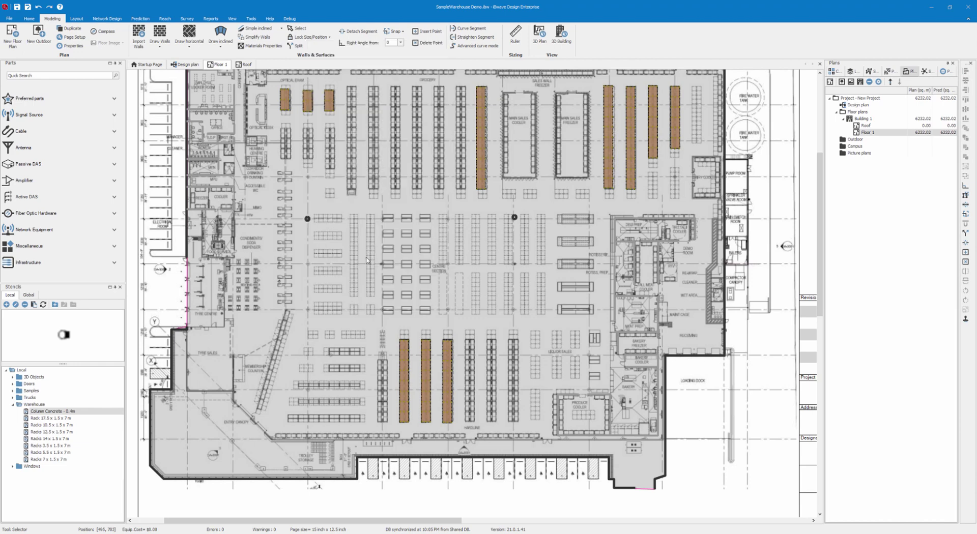
right_click(512, 309)
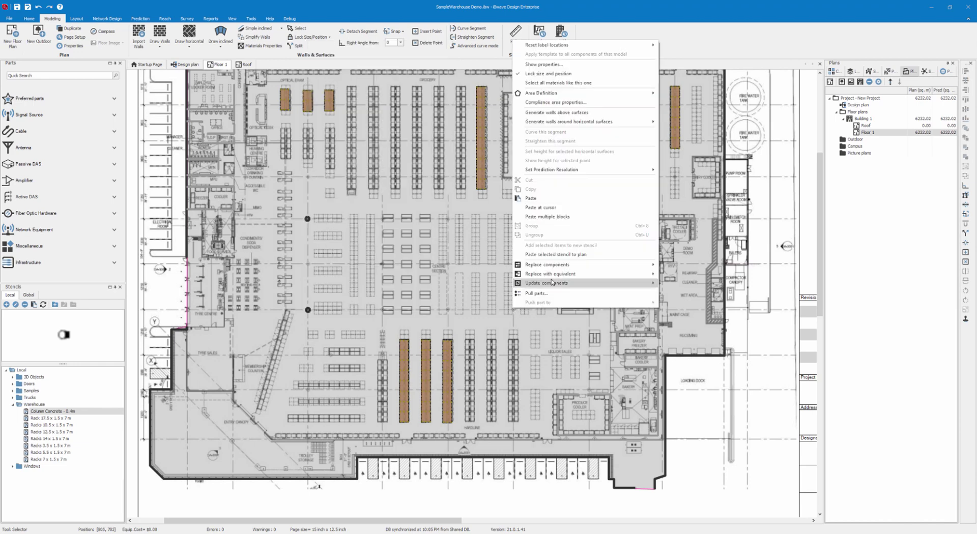
left_click(557, 254)
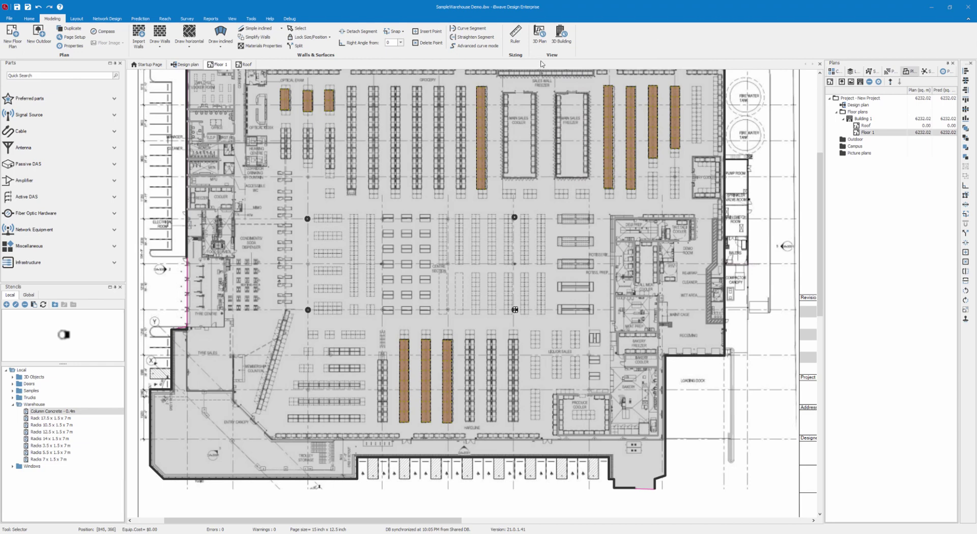
Step: Open the 3D Plan view of Floor 1 and orbit down among the racks and columns
left_click(539, 34)
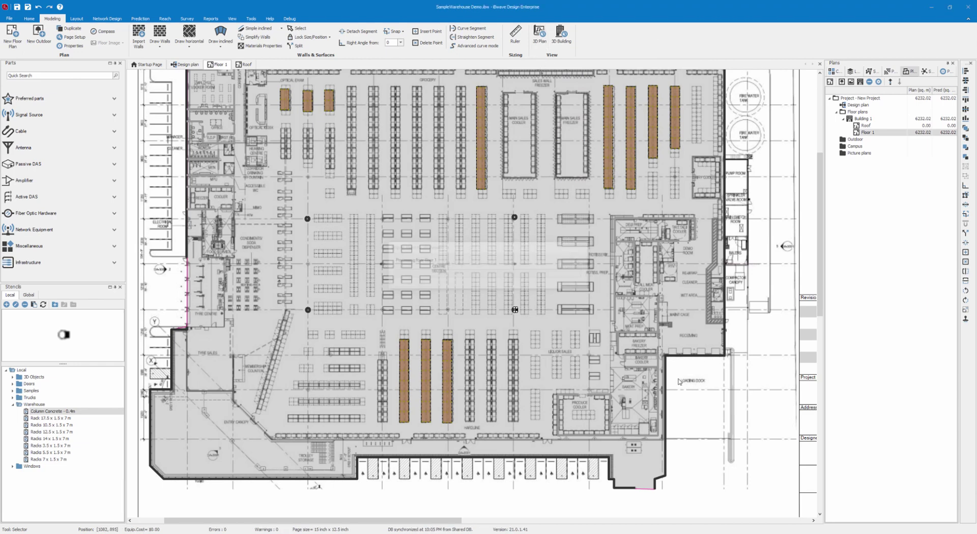
scroll(529, 270, "down", 3)
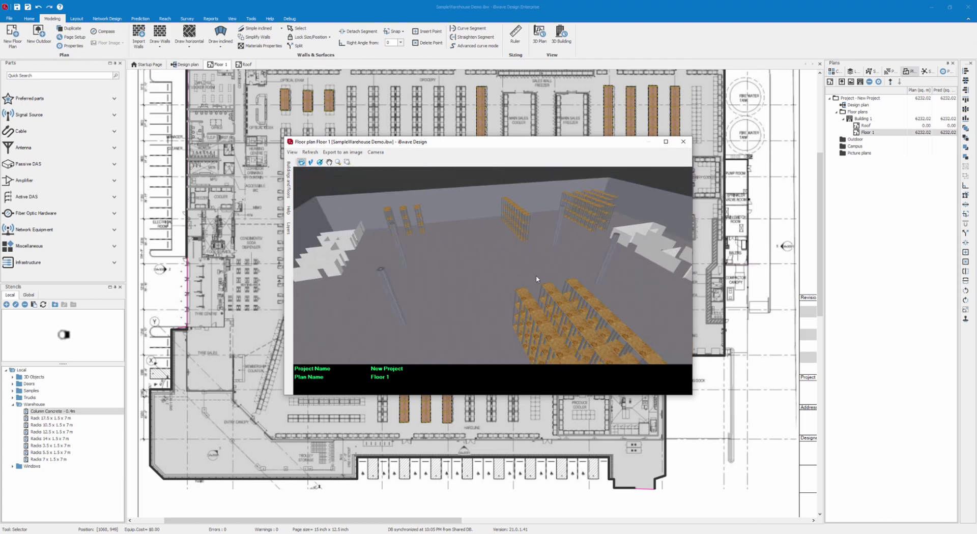
left_click_drag(542, 291, 522, 283)
left_click_drag(450, 279, 667, 191)
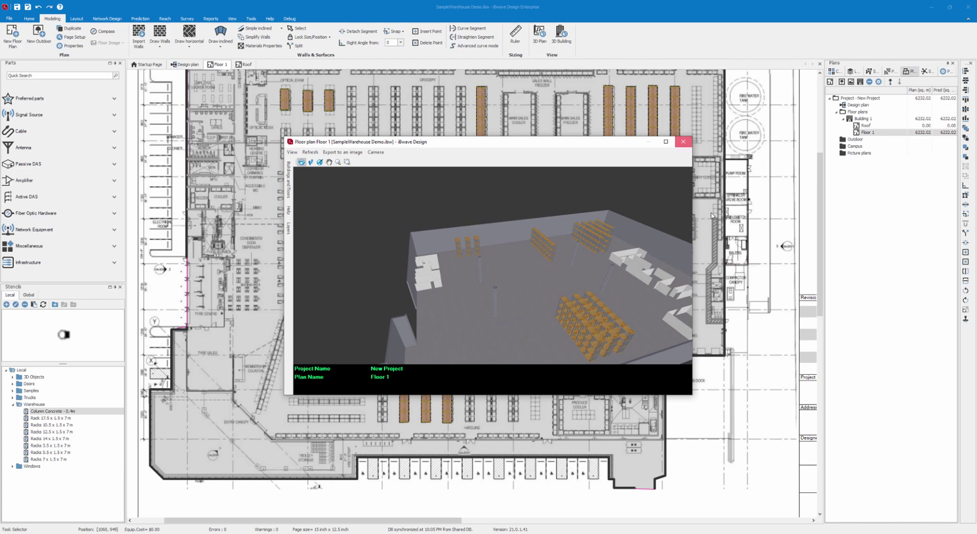
Step: Close the 3D view and rename the concrete column stencil to 'Column Metal - 0.4m'
left_click(683, 141)
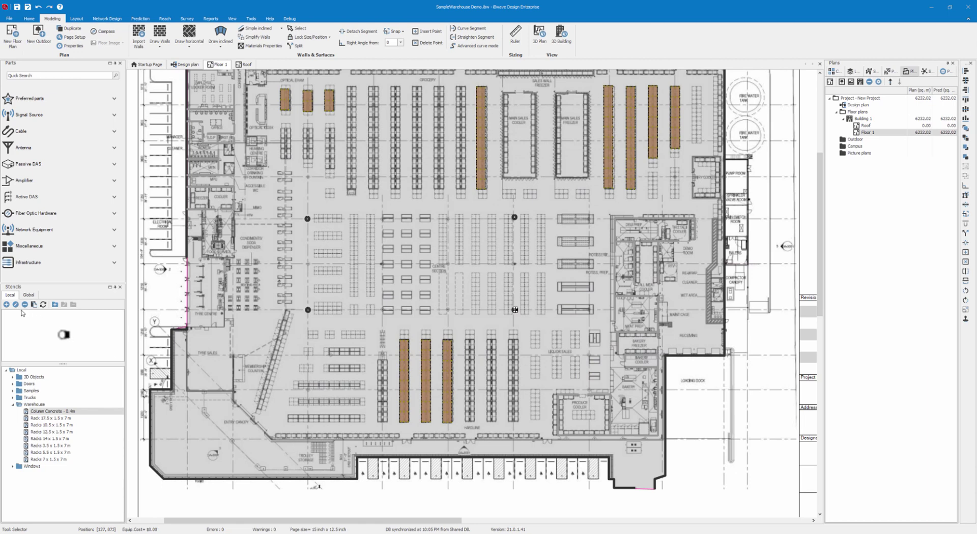
left_click(59, 413)
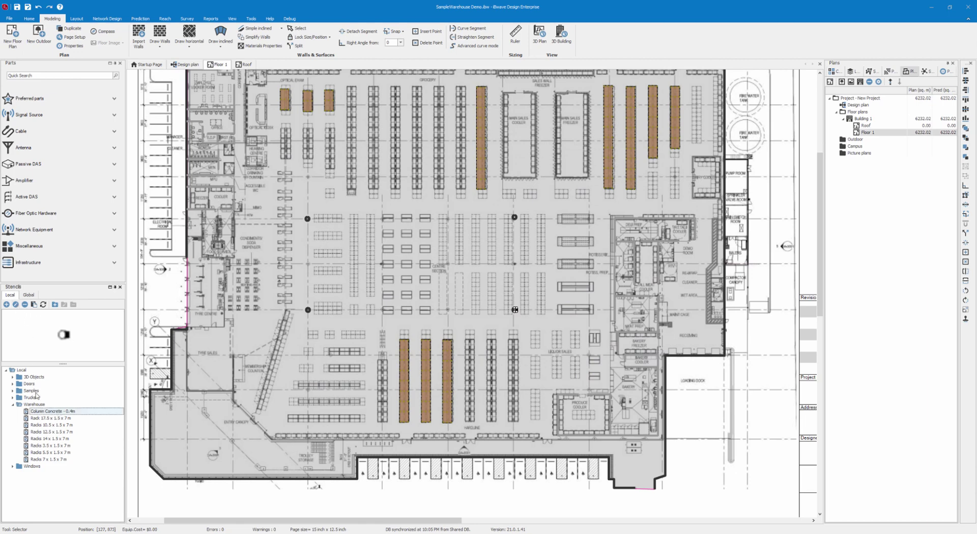
left_click(16, 305)
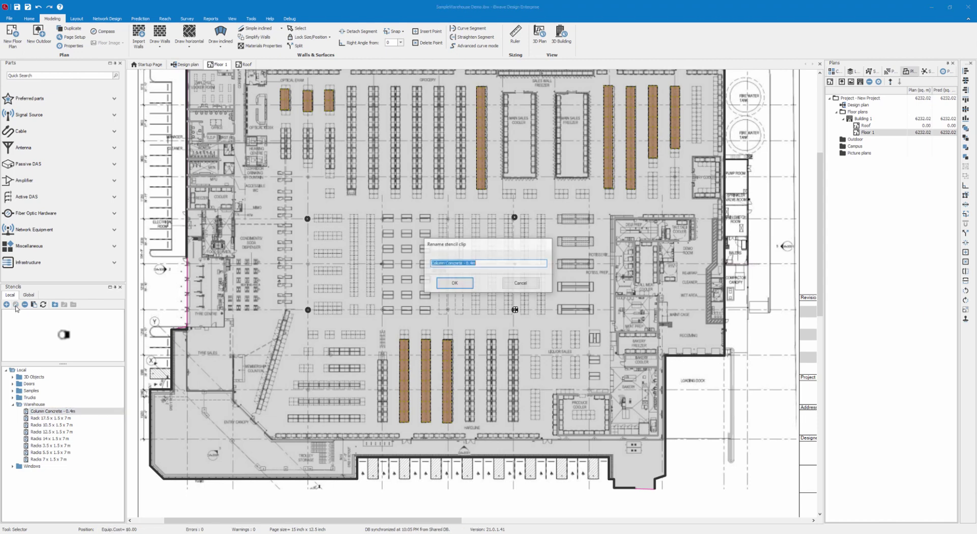
left_click(460, 263)
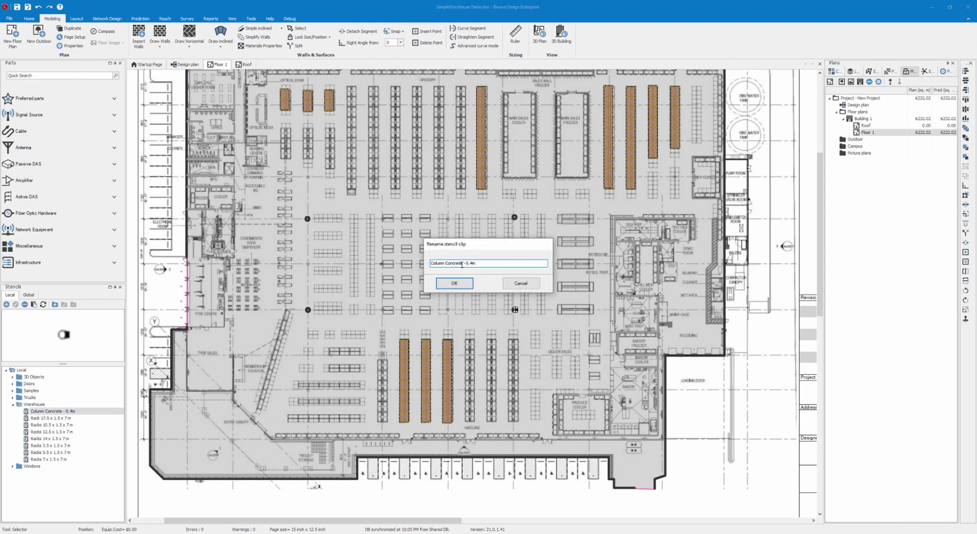
double_click(461, 263)
type("Metal")
left_click(452, 284)
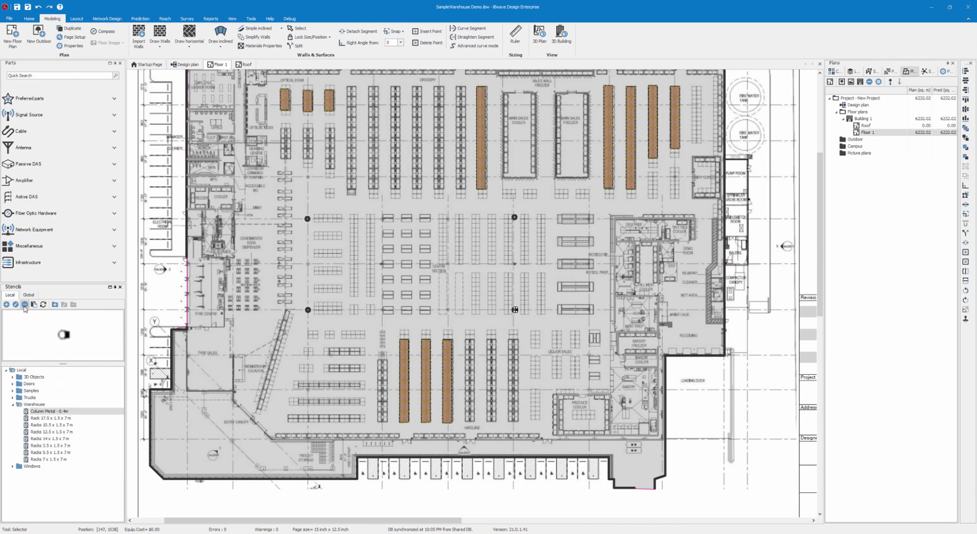
Step: Delete the Column Metal - 0.4m stencil, confirming with Yes, leaving the Warehouse folder selected
left_click(49, 412)
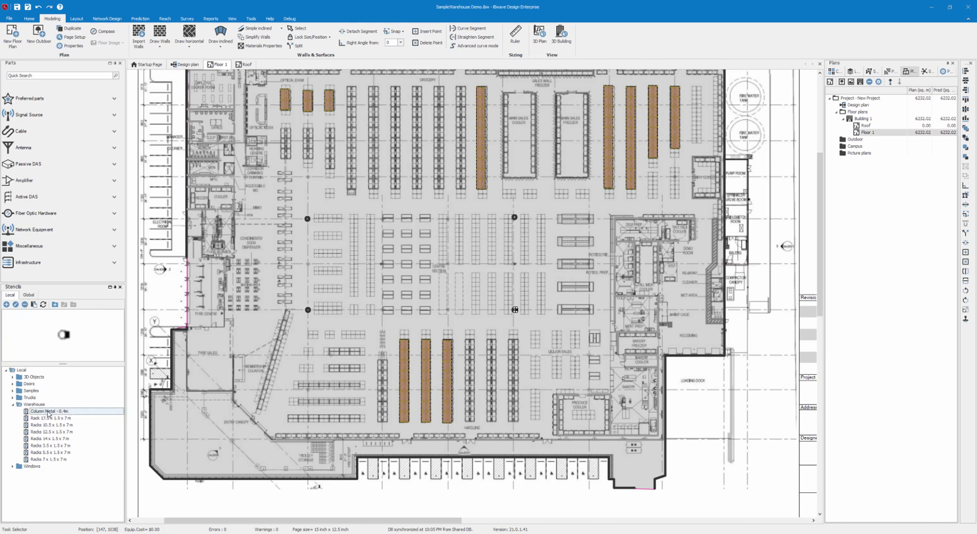
left_click(25, 305)
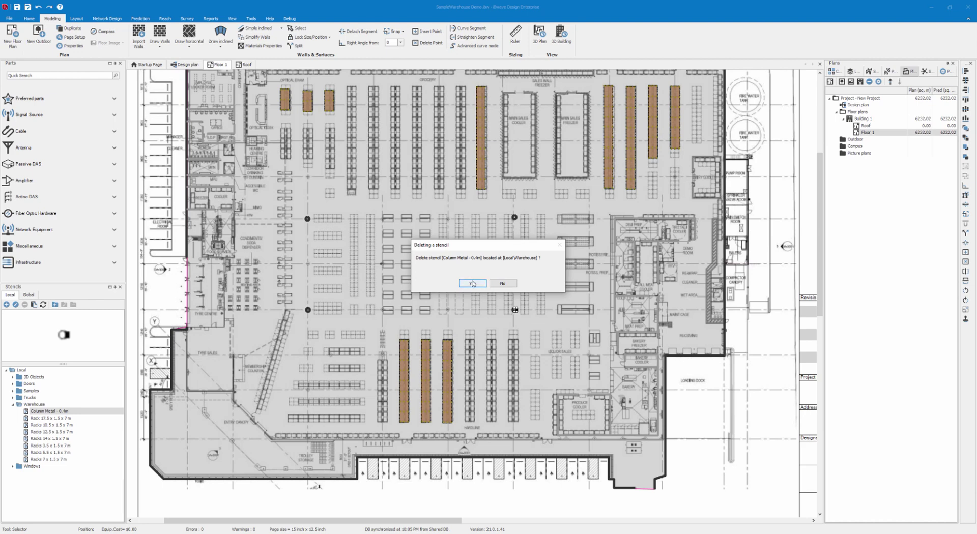
left_click(472, 283)
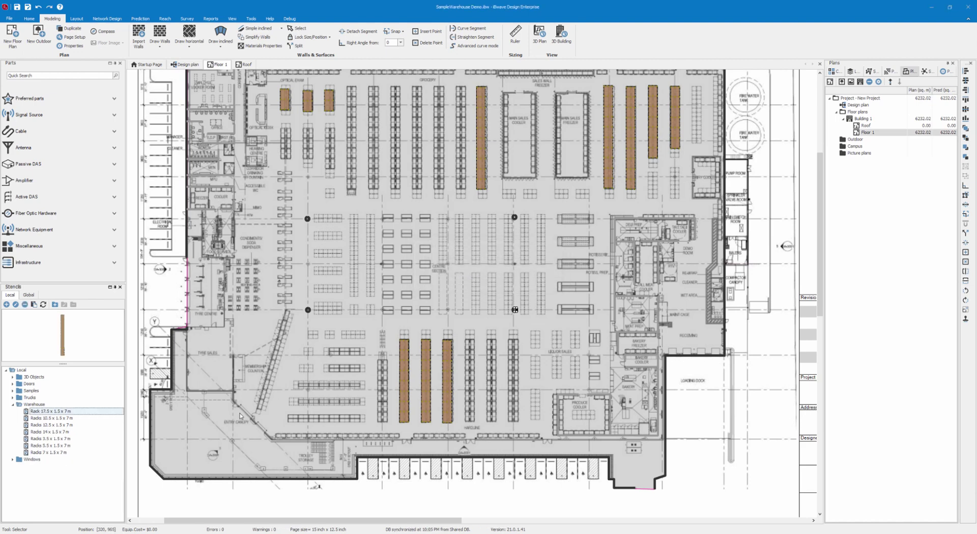
left_click(67, 404)
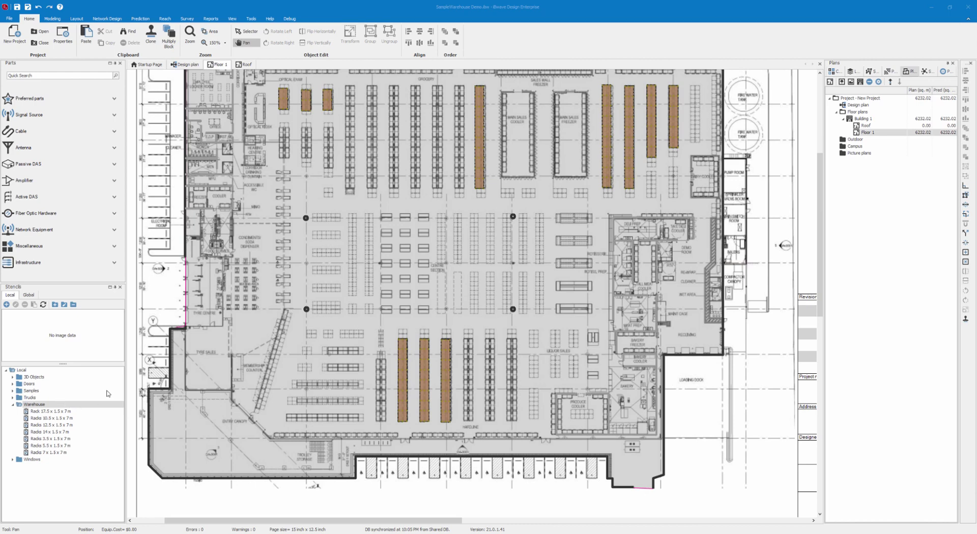
Step: Insert the 30 ft Truck stencil from the Trucks folder onto the floor plan
scroll(268, 407, "up", 5)
scroll(268, 407, "up", 2)
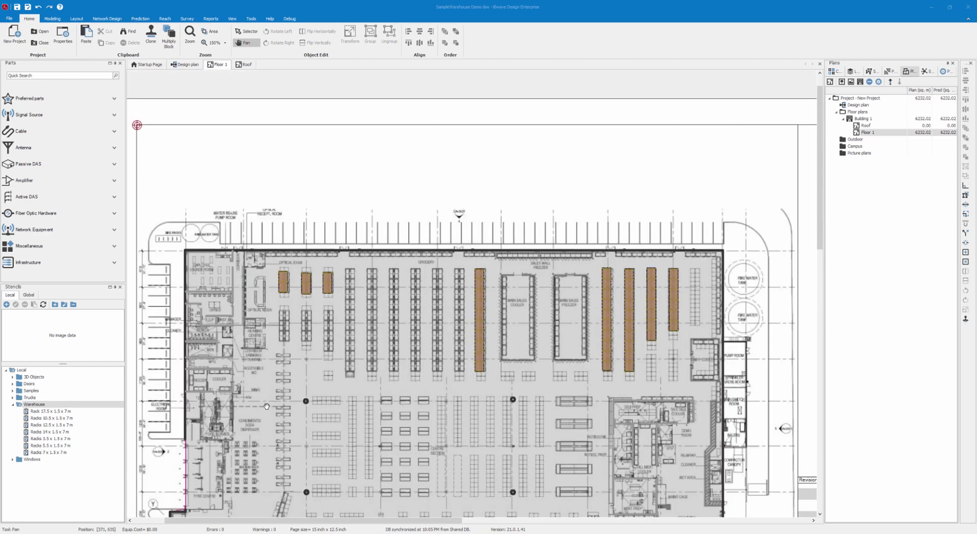
scroll(268, 407, "down", 2)
scroll(256, 374, "down", 2)
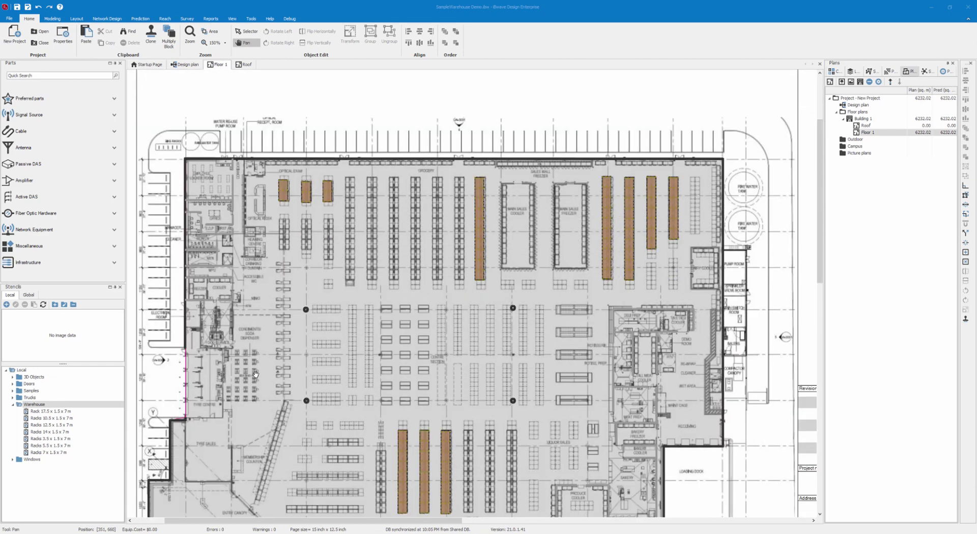
scroll(256, 375, "up", 4)
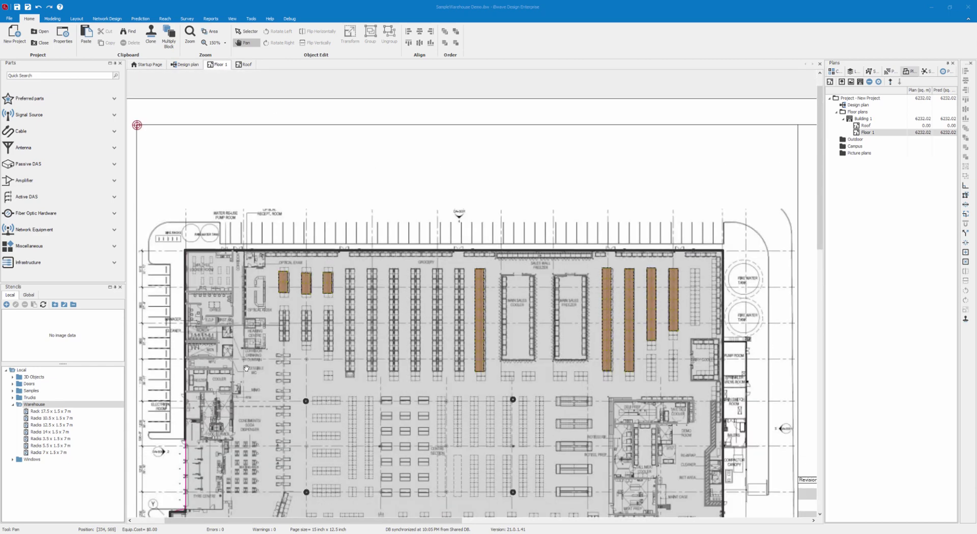
scroll(246, 367, "down", 2)
left_click(12, 398)
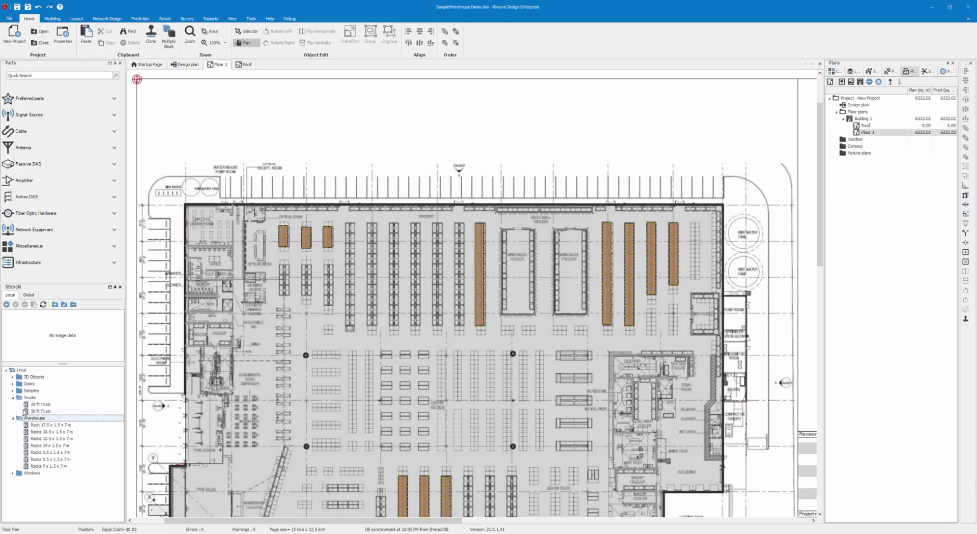
left_click(36, 412)
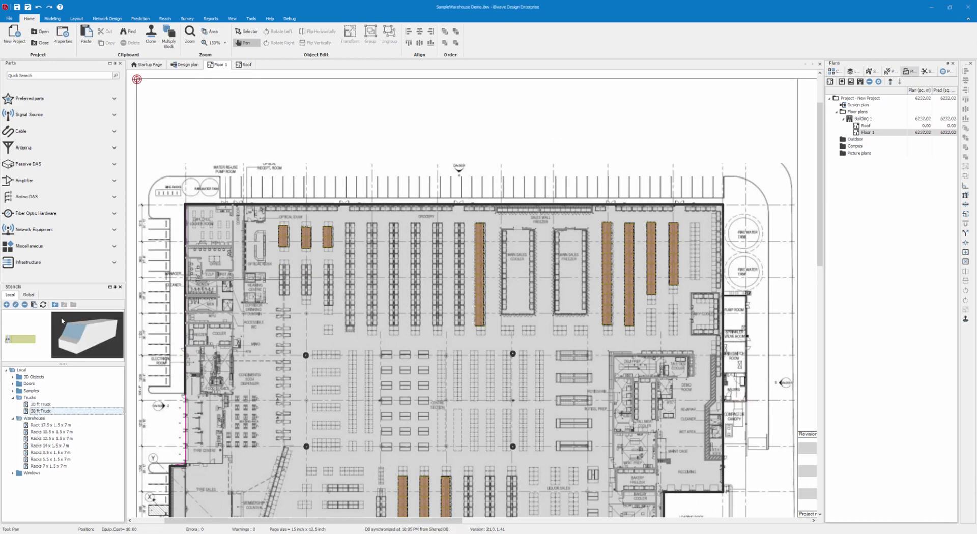
scroll(333, 107, "up", 3)
key("Escape")
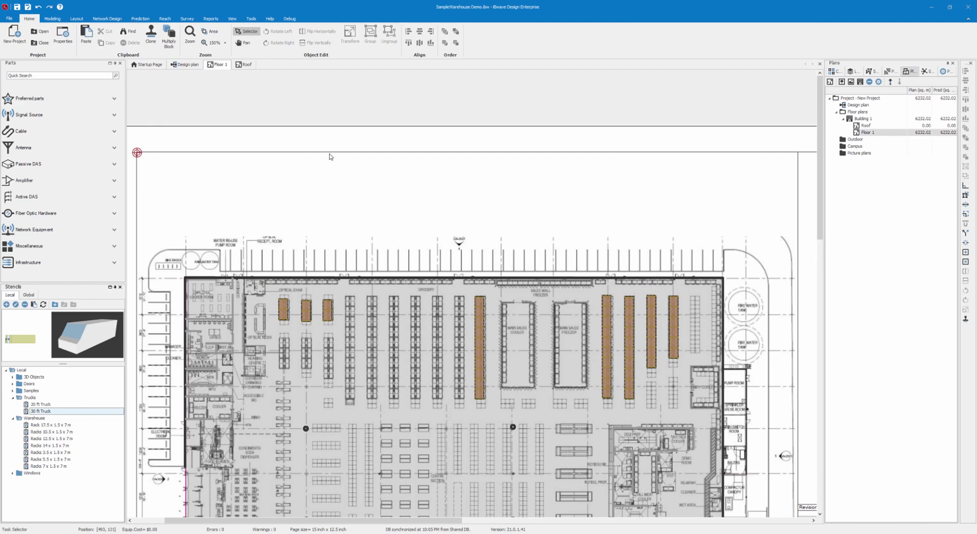
right_click(322, 172)
left_click(377, 282)
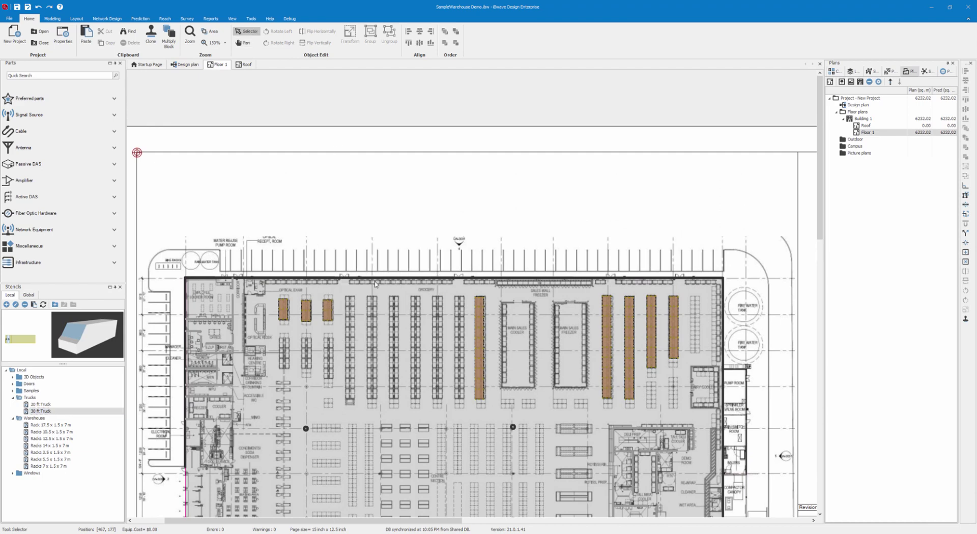
Step: Move the truck above the building and delete its 3-D image, keeping the yellow block
left_click_drag(582, 267, 539, 176)
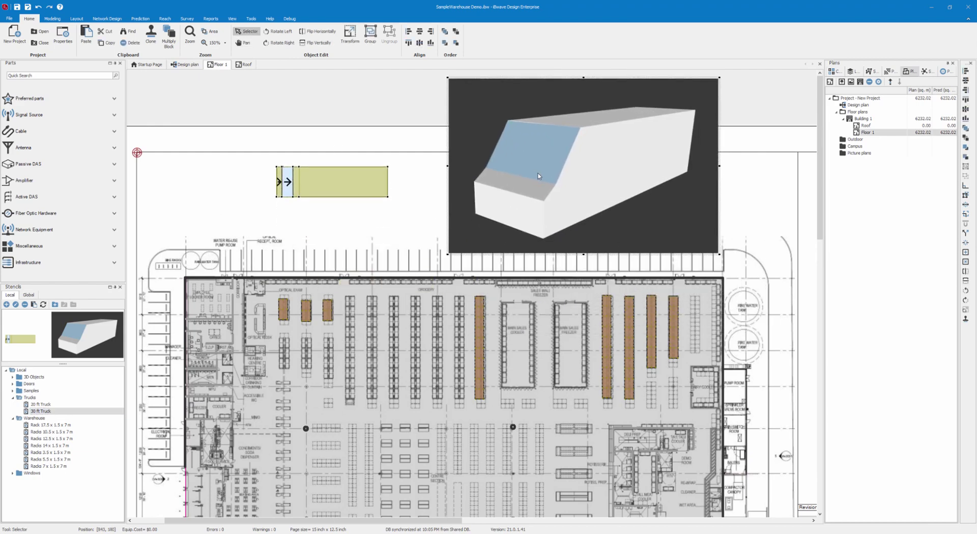
left_click(512, 180)
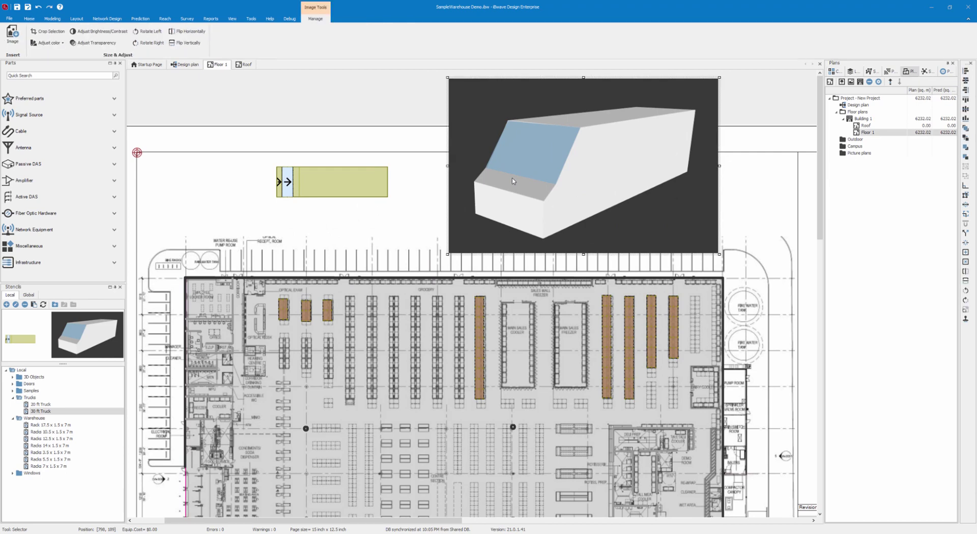
key("Delete")
left_click(512, 299)
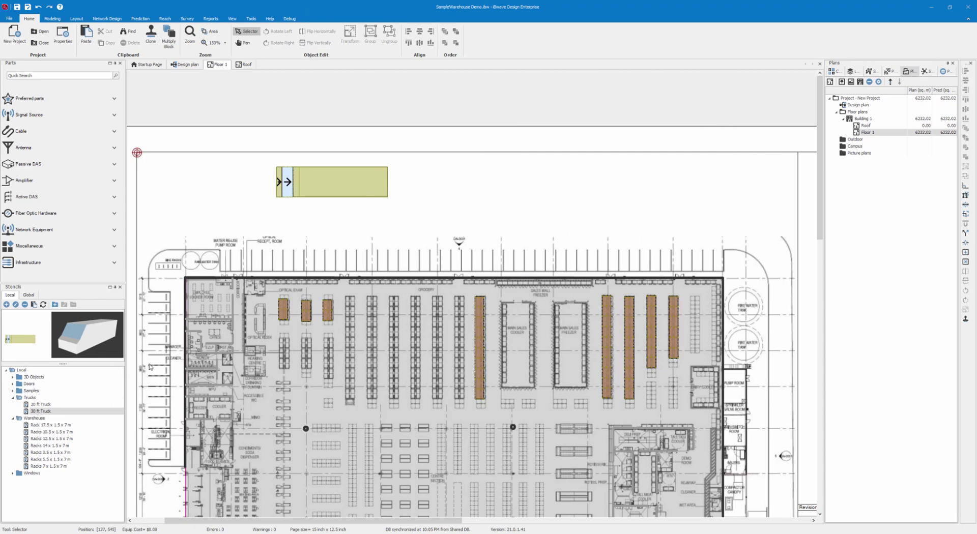
Step: Measure the truck block's bottom edge with the Ruler, reading 19.02 m
left_click(52, 18)
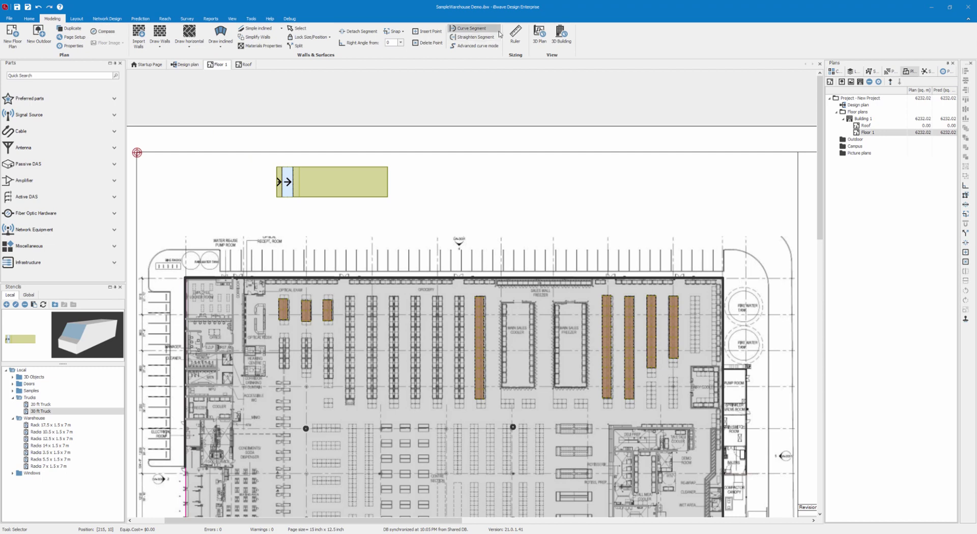
left_click(516, 35)
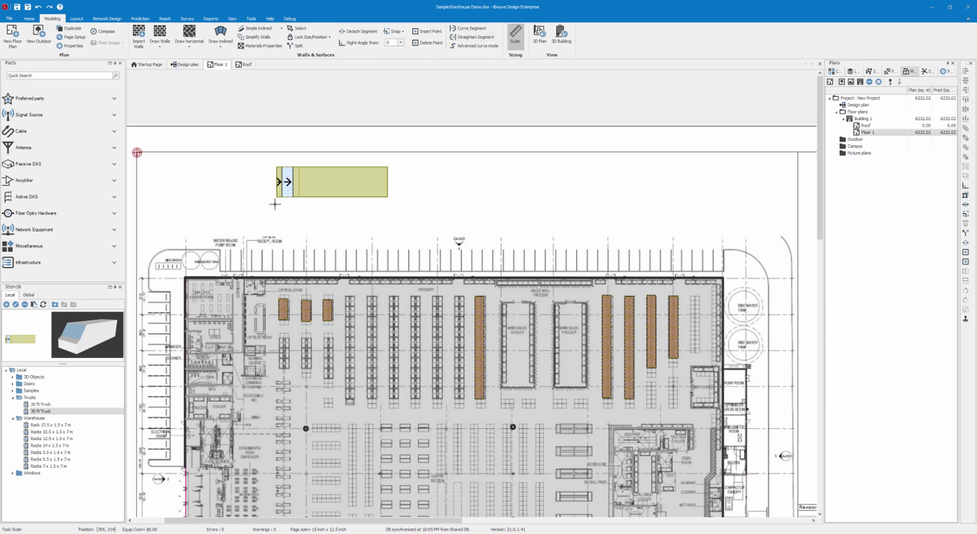
left_click_drag(277, 204, 388, 203)
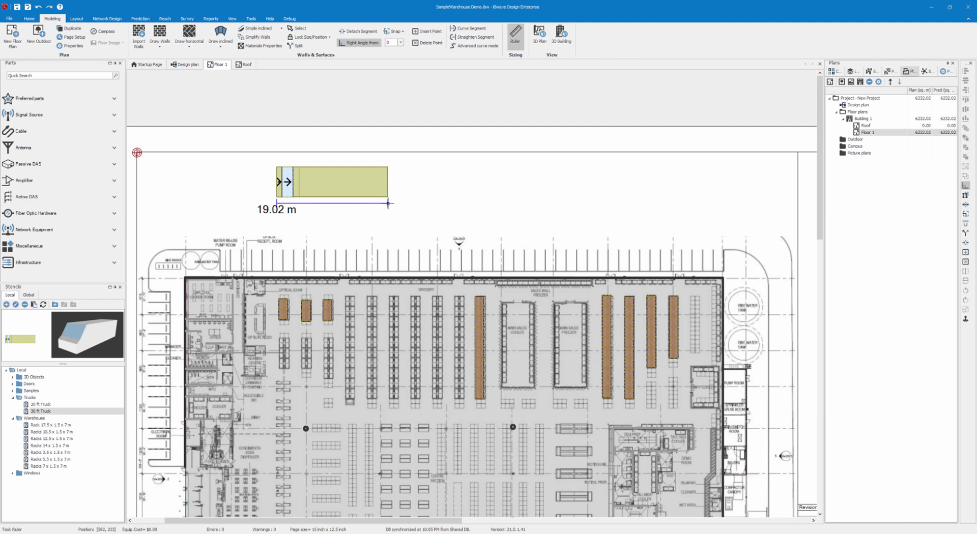
left_click(388, 204)
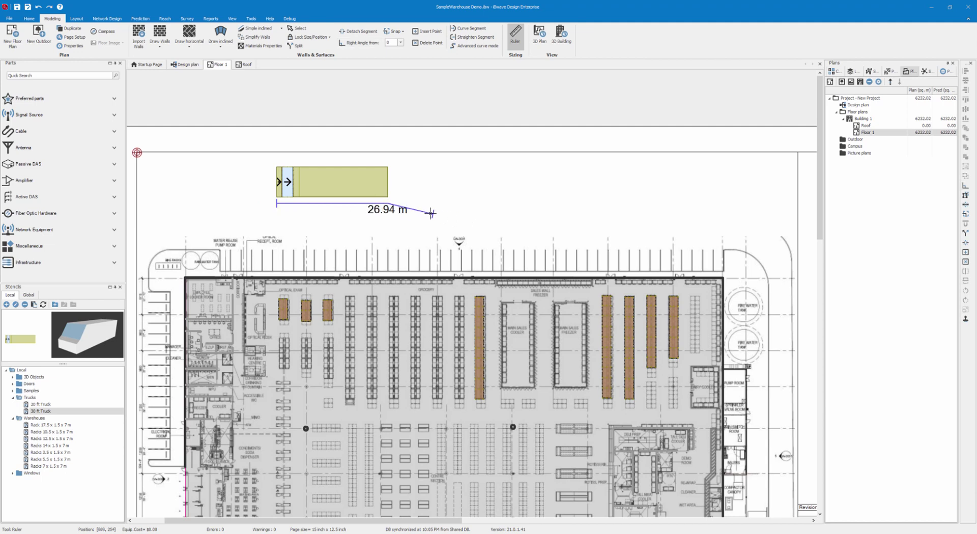
right_click(438, 213)
left_click(469, 223)
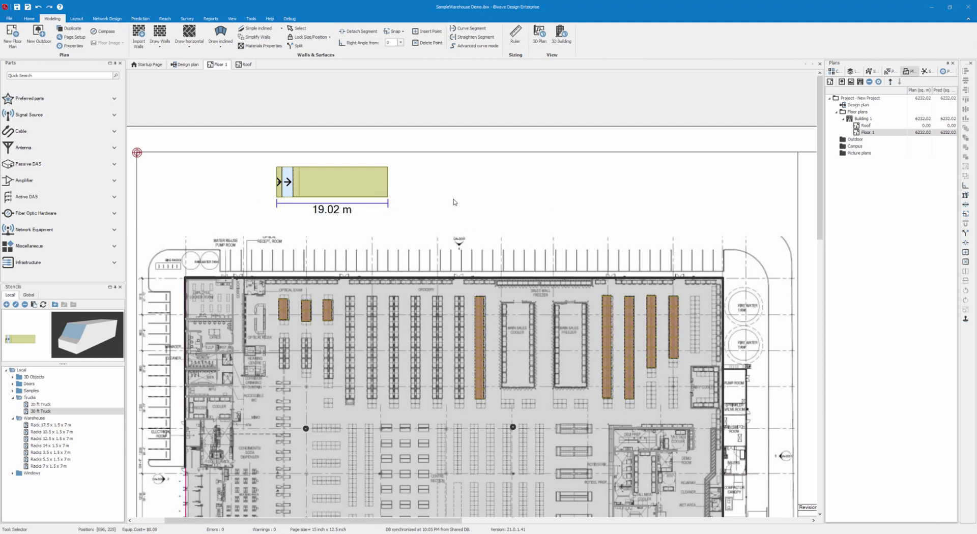
Step: Set the ruler line's length to 10 m and box-select the truck block
left_click(387, 204)
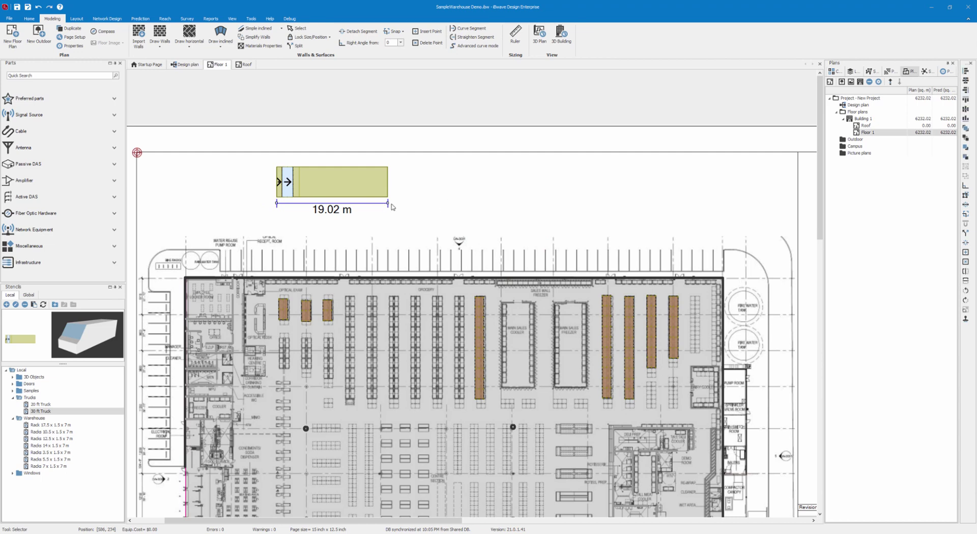
left_click_drag(382, 204, 336, 206)
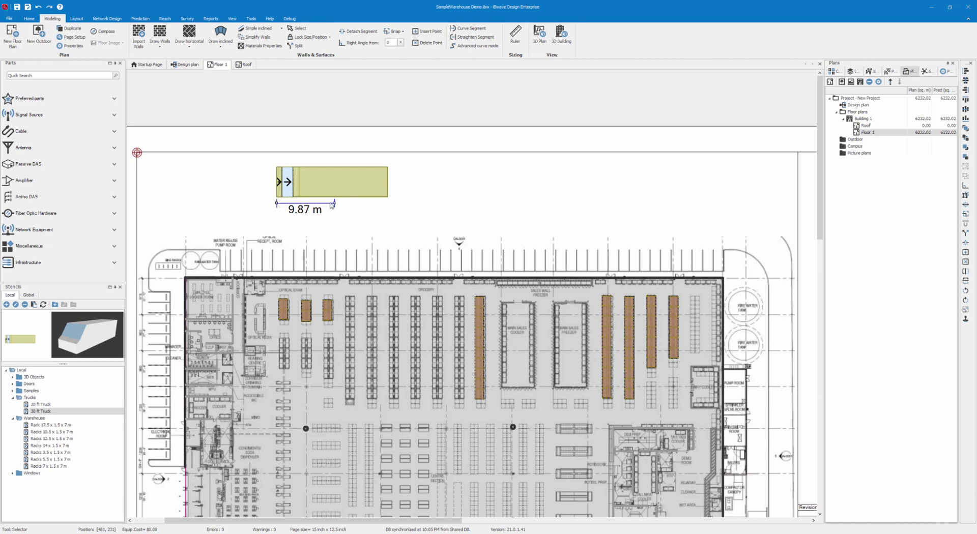
double_click(331, 205)
type("10")
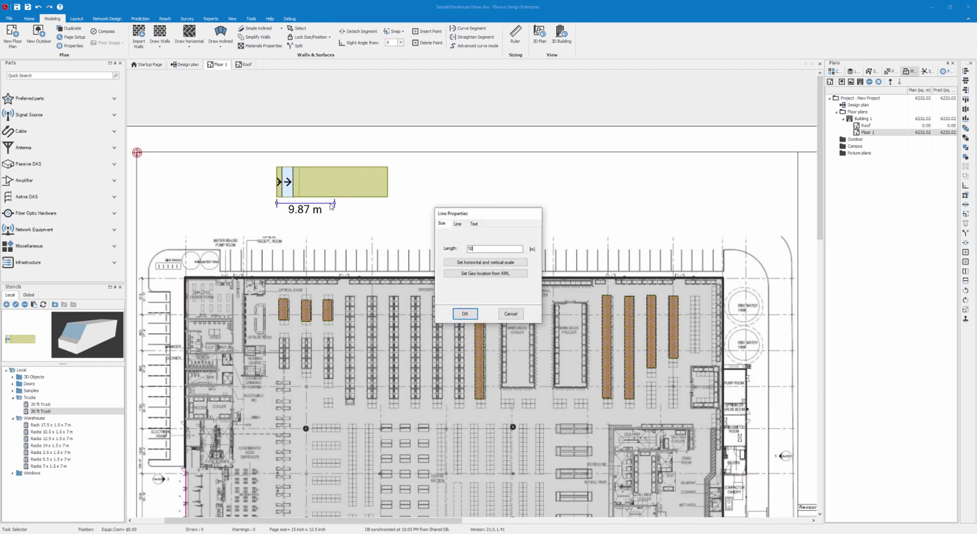
key("Return")
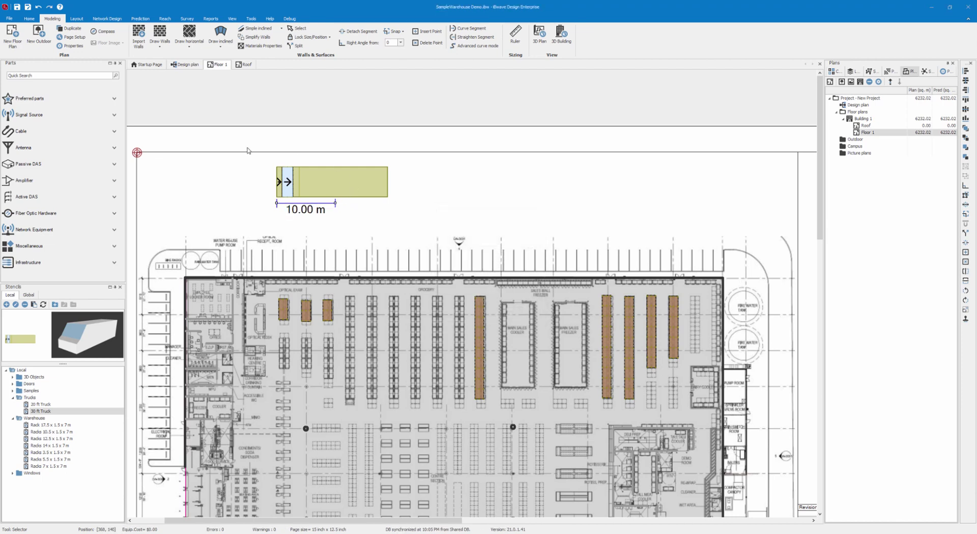
left_click_drag(261, 149, 405, 199)
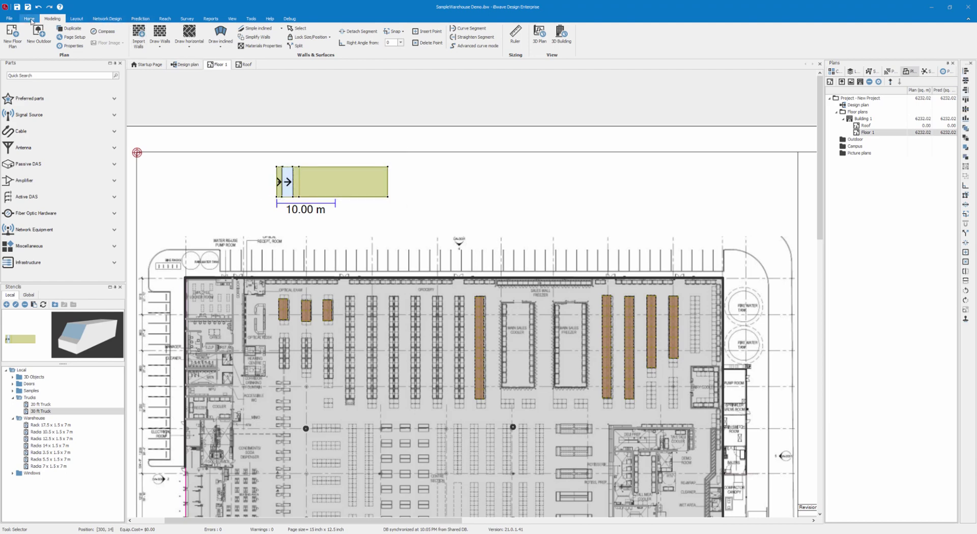
Step: Scale the 30 ft Truck block by a factor of 0.5 with Transform
left_click(29, 18)
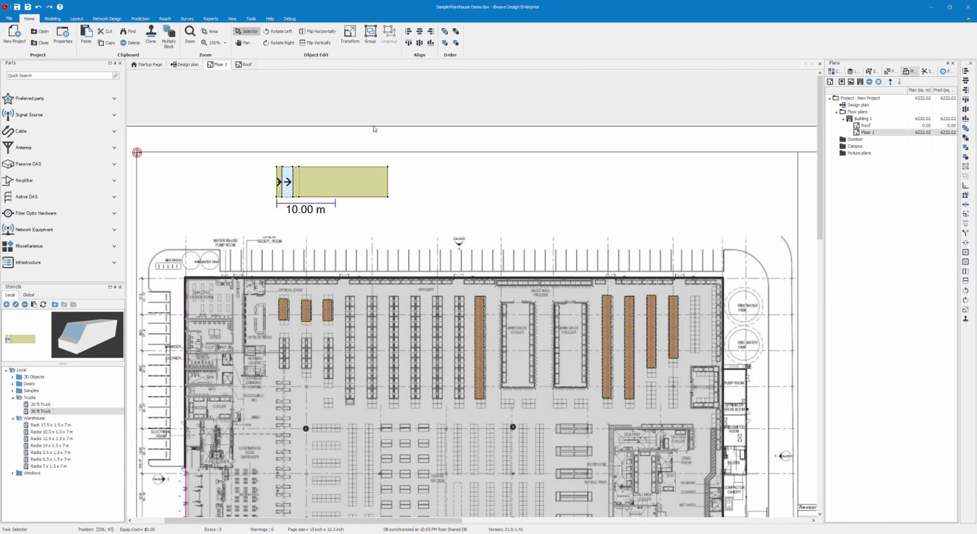
left_click(350, 34)
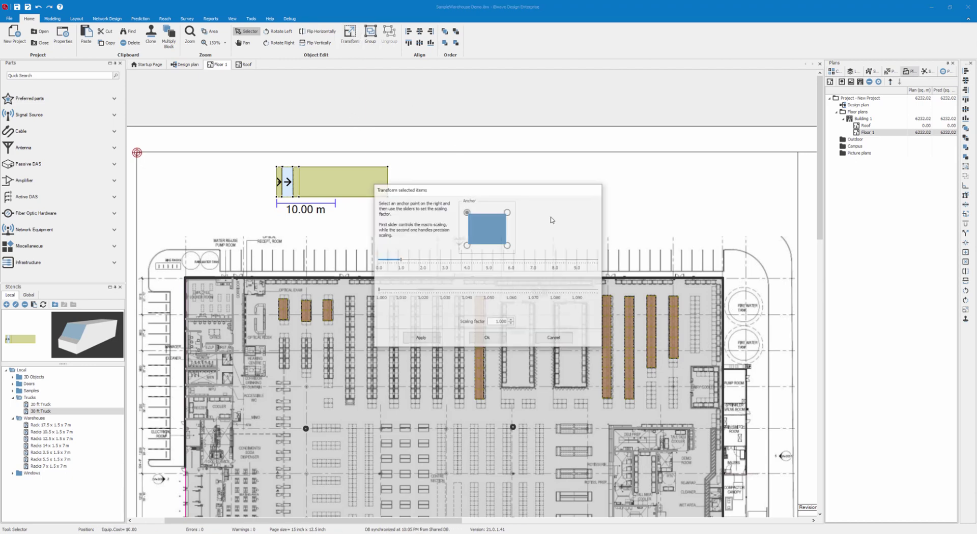
left_click_drag(507, 191, 641, 108)
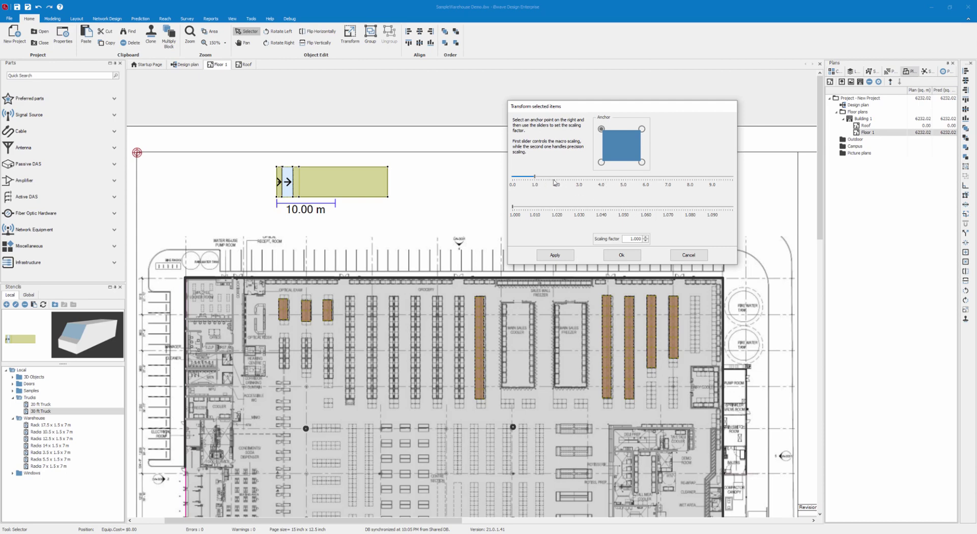
left_click(645, 240)
left_click(645, 239)
left_click(636, 239)
mouse_move(535, 177)
left_mouse_down()
mouse_move(576, 183)
mouse_move(535, 183)
left_mouse_up()
left_click(645, 241)
left_click(644, 241)
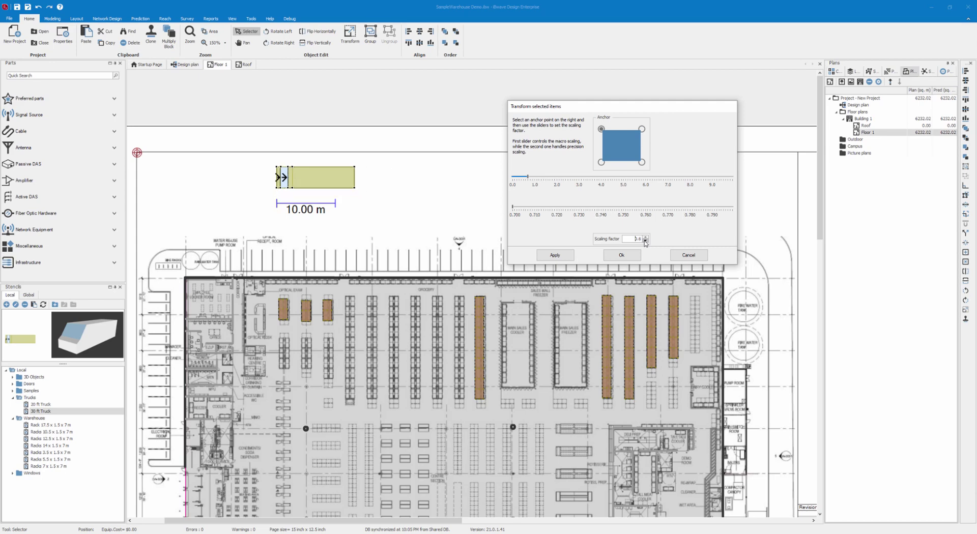
left_click(644, 241)
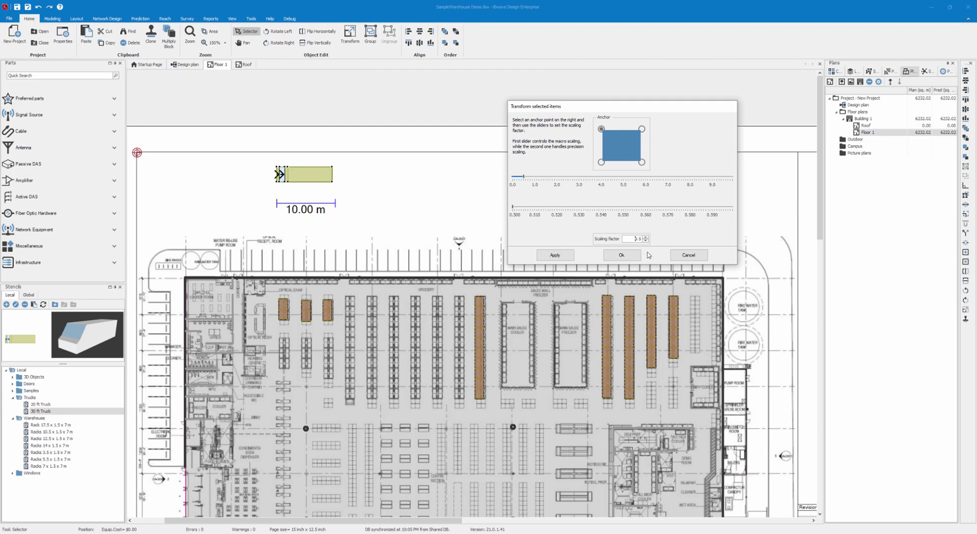
left_click(618, 256)
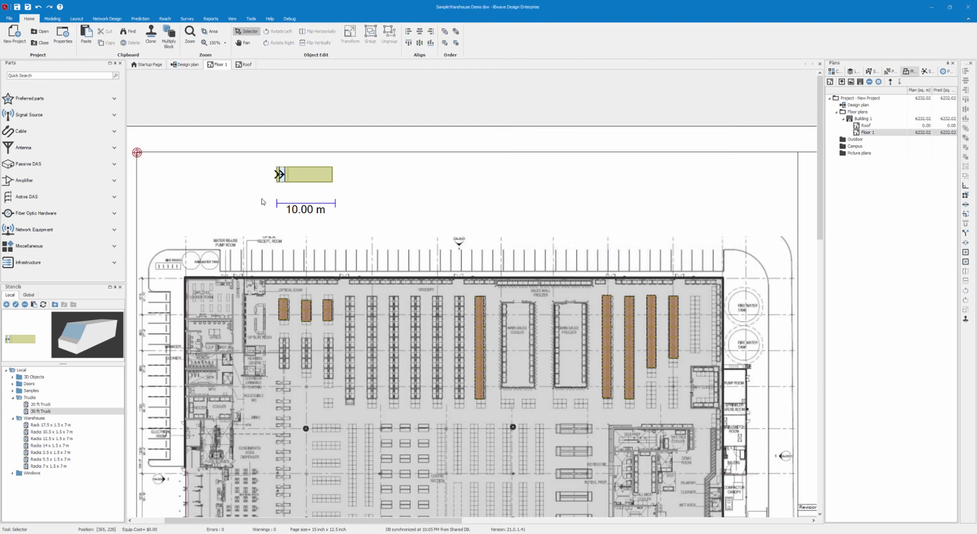
Step: Delete the 10.00 m dimension line
left_click_drag(257, 191, 408, 212)
key("Delete")
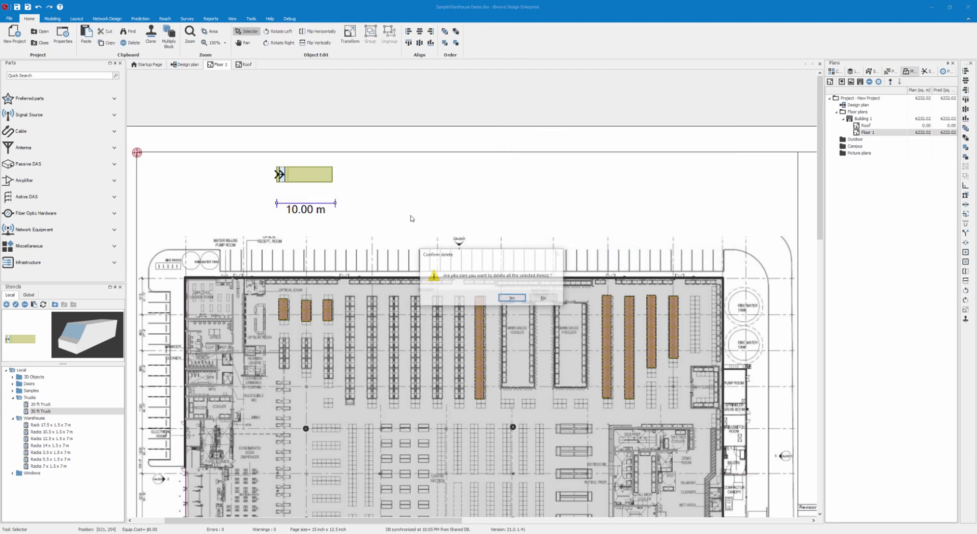
left_click(527, 298)
Step: Move the truck block against the building's left outer wall
scroll(343, 187, "down", 2)
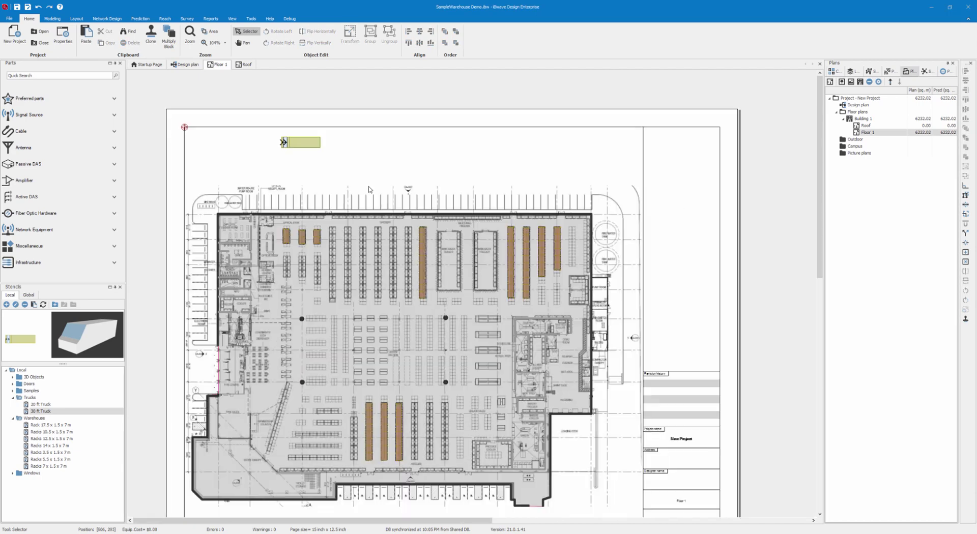
left_click(310, 149)
left_click_drag(311, 149, 206, 373)
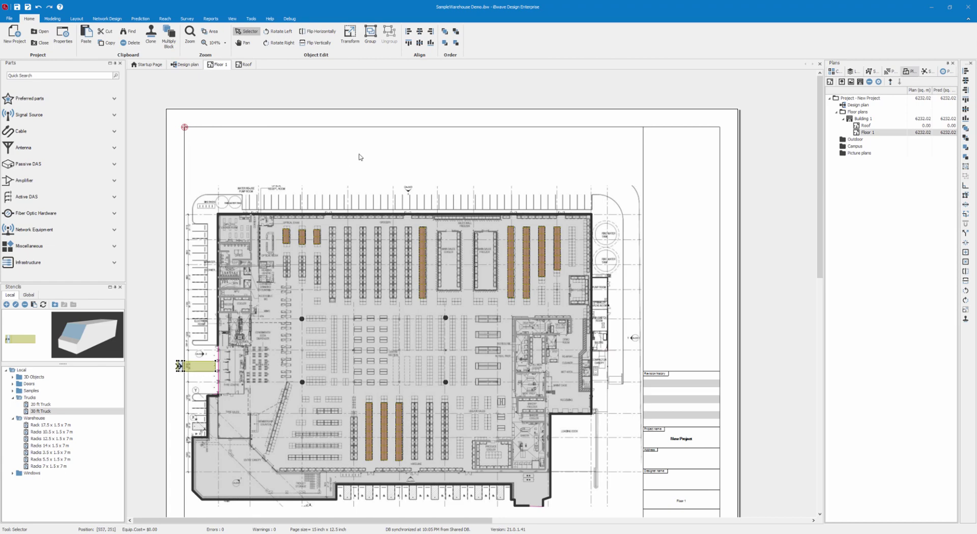
left_click(381, 135)
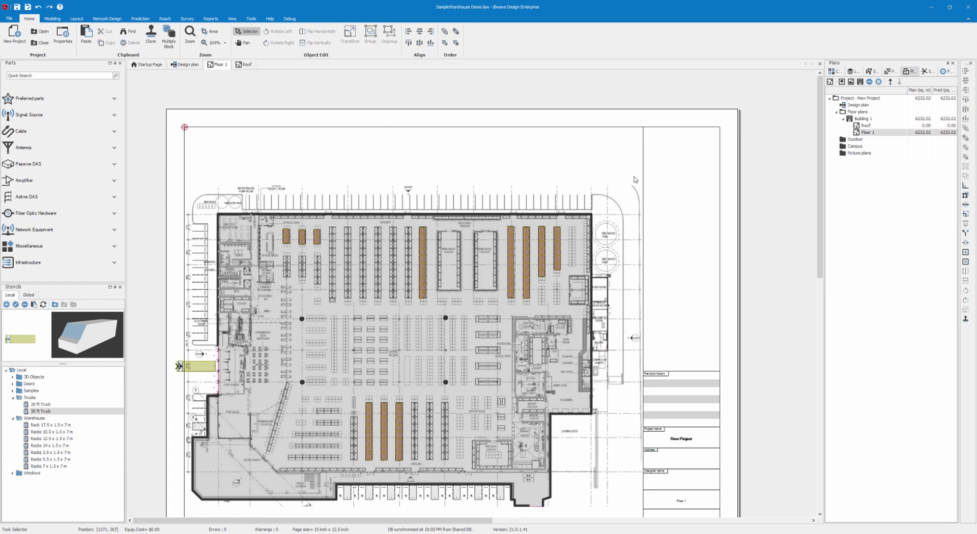
scroll(637, 181, "down", 1)
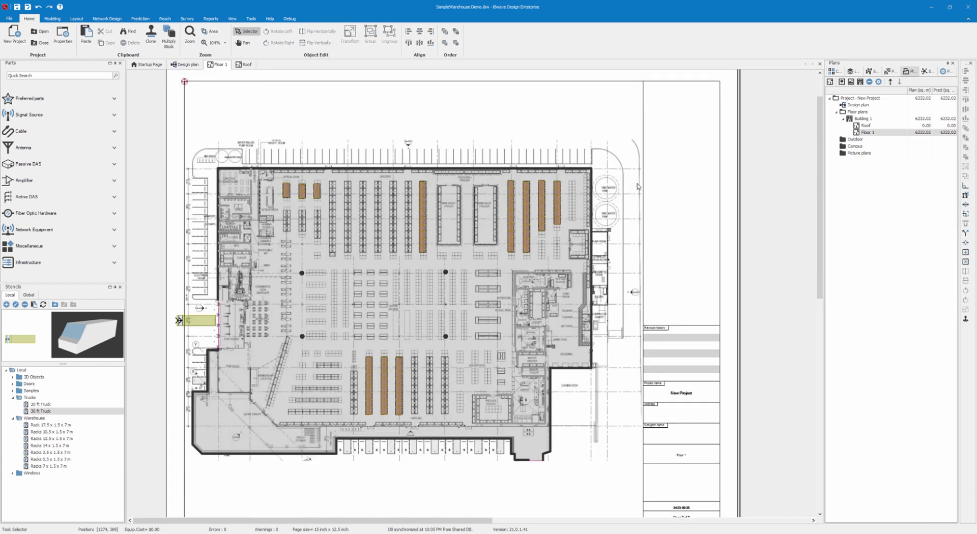
left_click(52, 19)
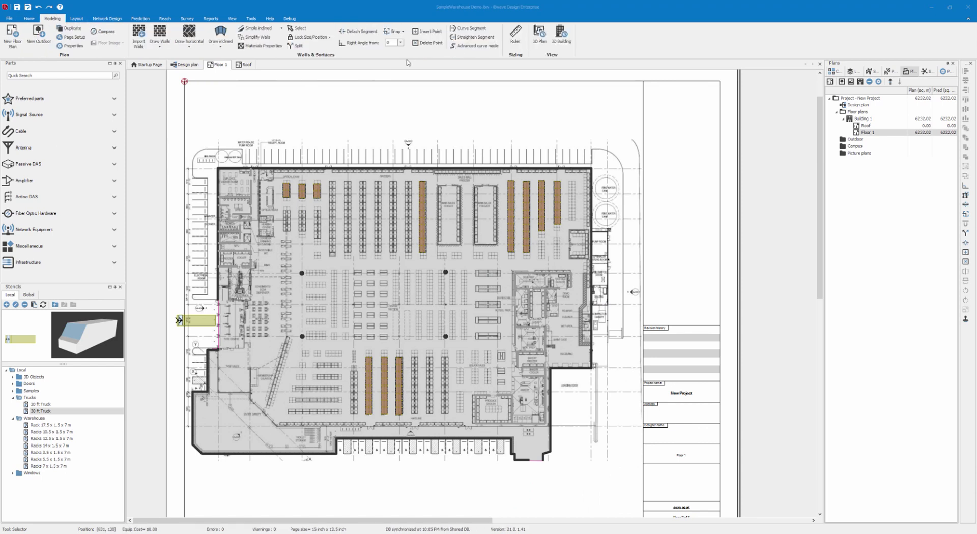
left_click(539, 35)
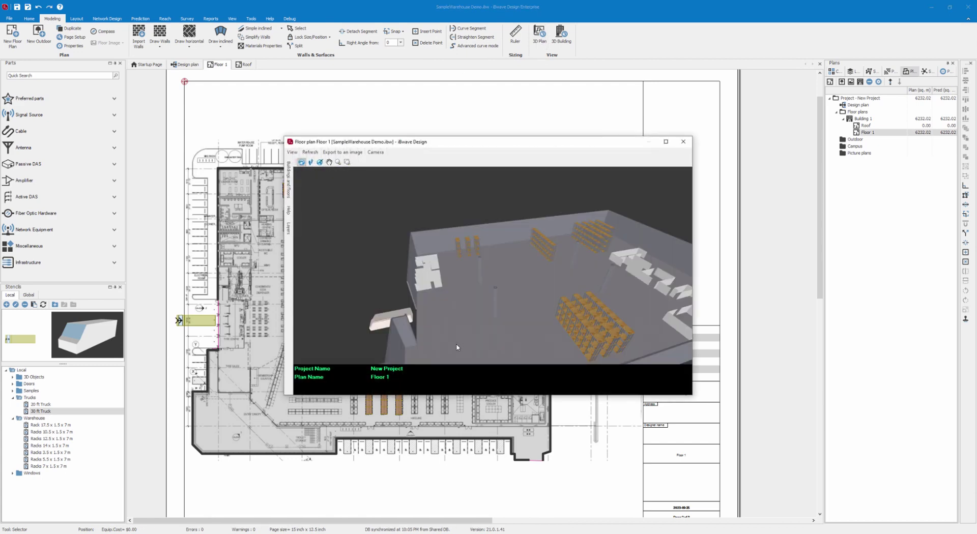
mouse_move(407, 319)
left_mouse_down()
mouse_move(393, 323)
mouse_move(420, 317)
left_mouse_up()
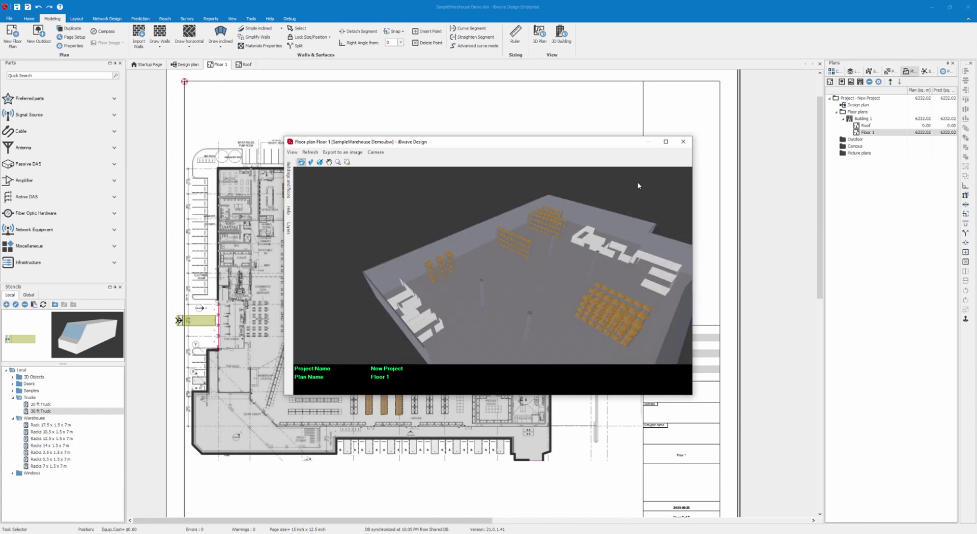
left_click(683, 142)
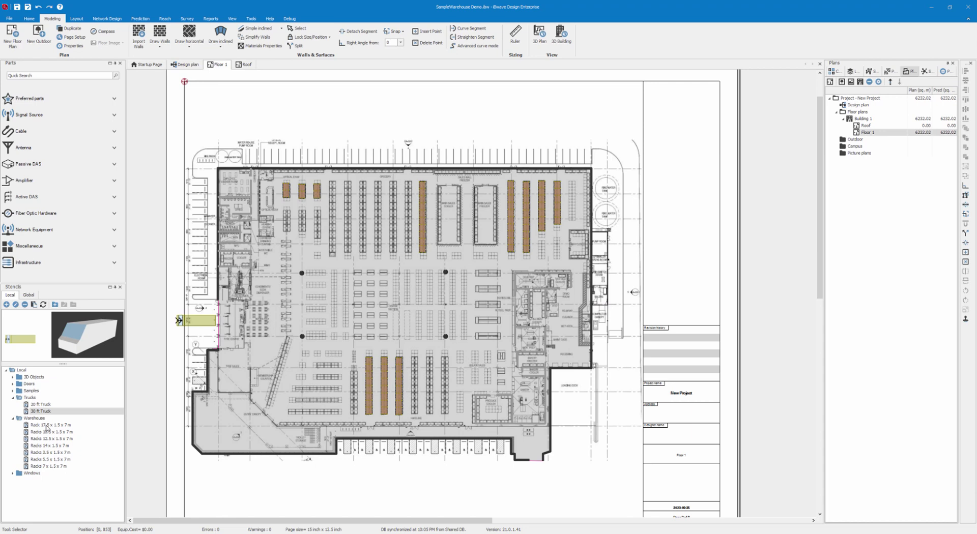
Step: Create a global Warehouse stencil folder and start saving a rack as stencil 'Racks 14 x 1.5 x 7m'
left_click(29, 295)
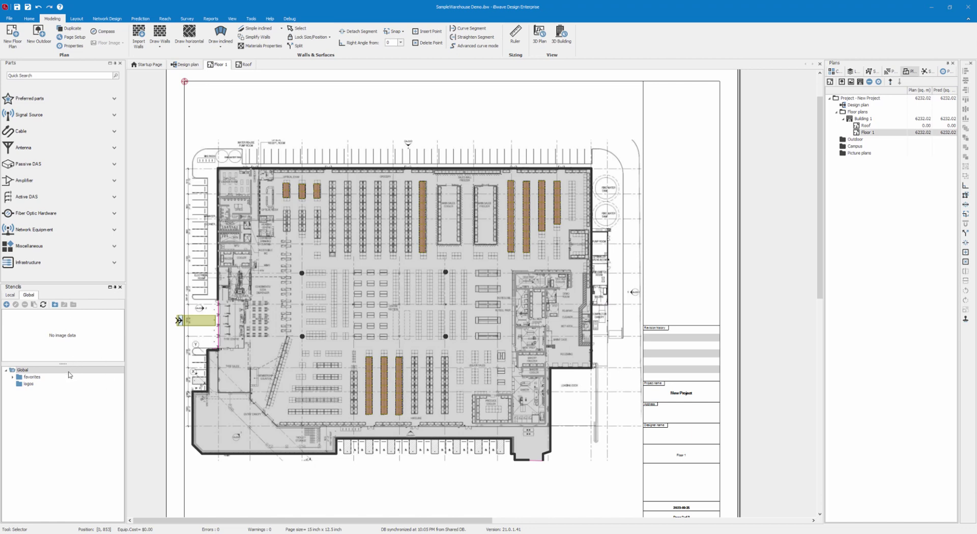
left_click(55, 305)
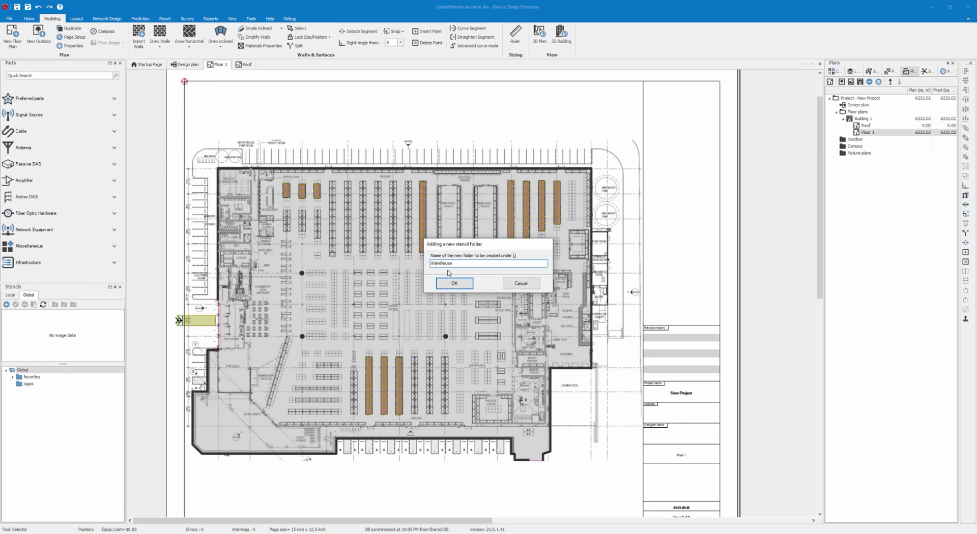
type("Warehouse")
left_click(451, 282)
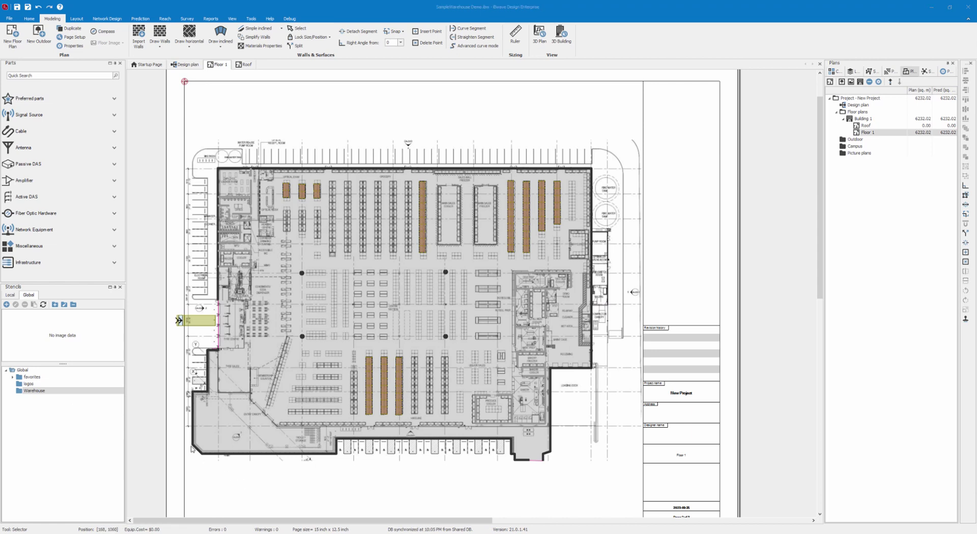
left_click_drag(354, 349, 377, 422)
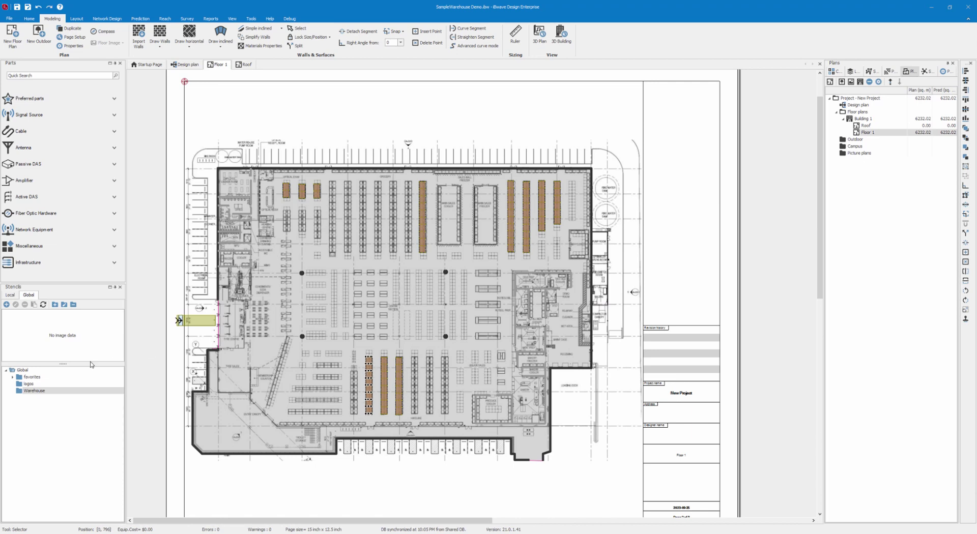
left_click(6, 304)
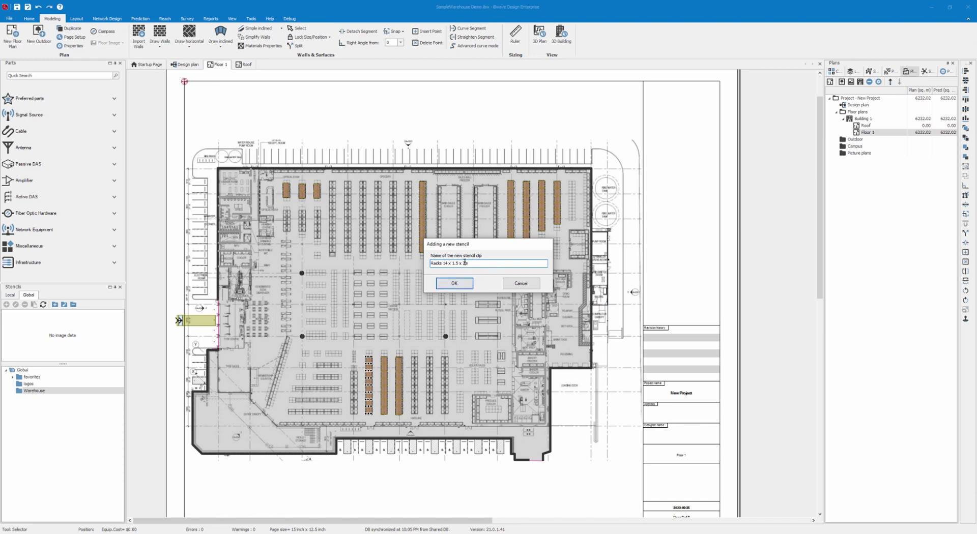
Step: Save the rack and the Column - 0.4m as stencils in the Warehouse folder
left_click(455, 283)
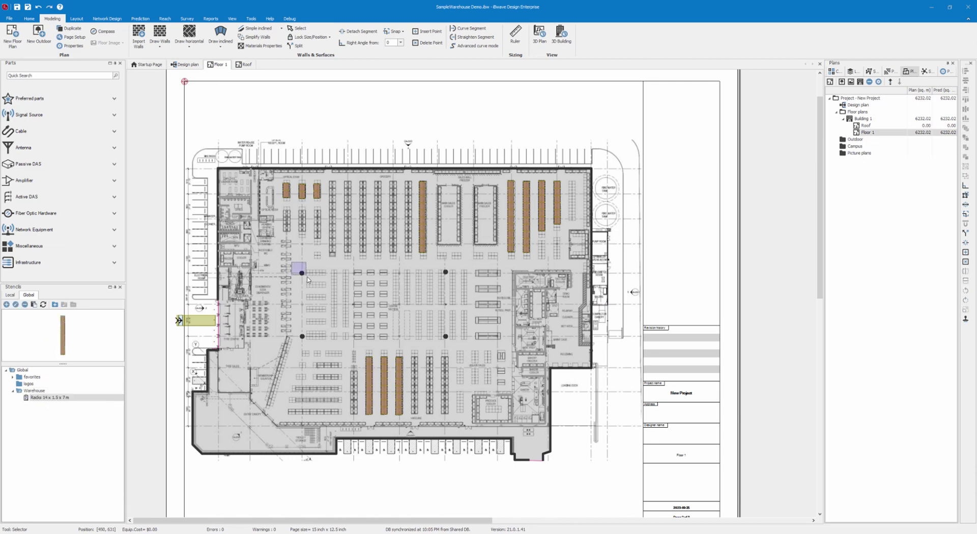
left_click(106, 391)
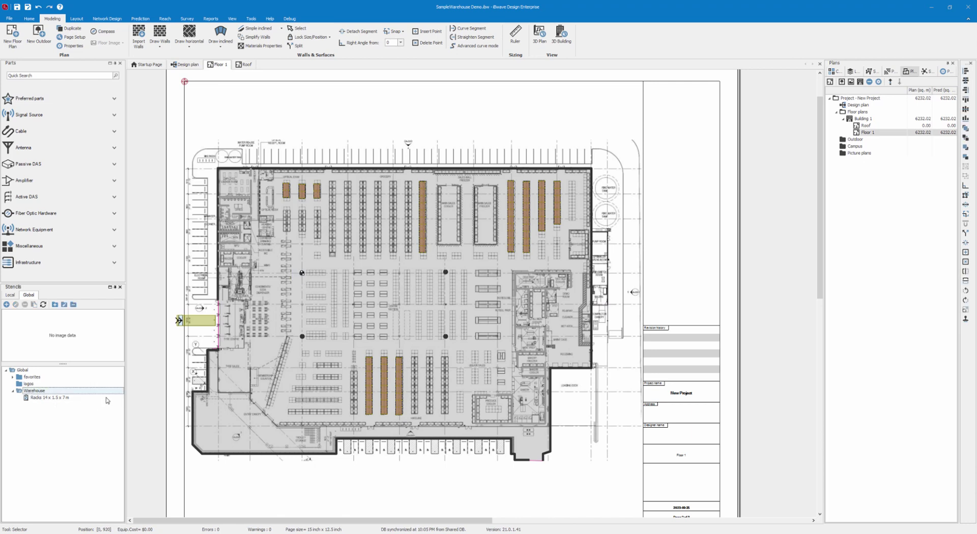
left_click(7, 304)
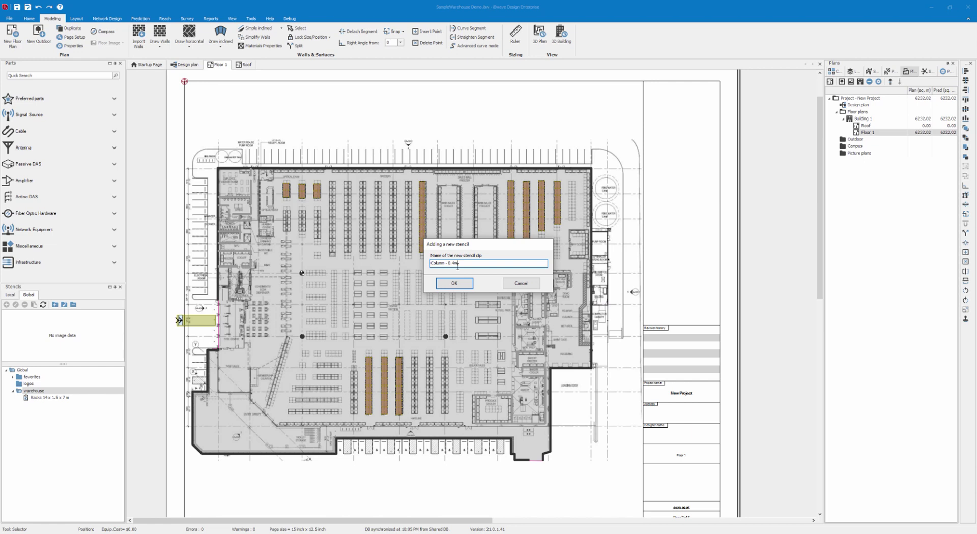
left_click(454, 283)
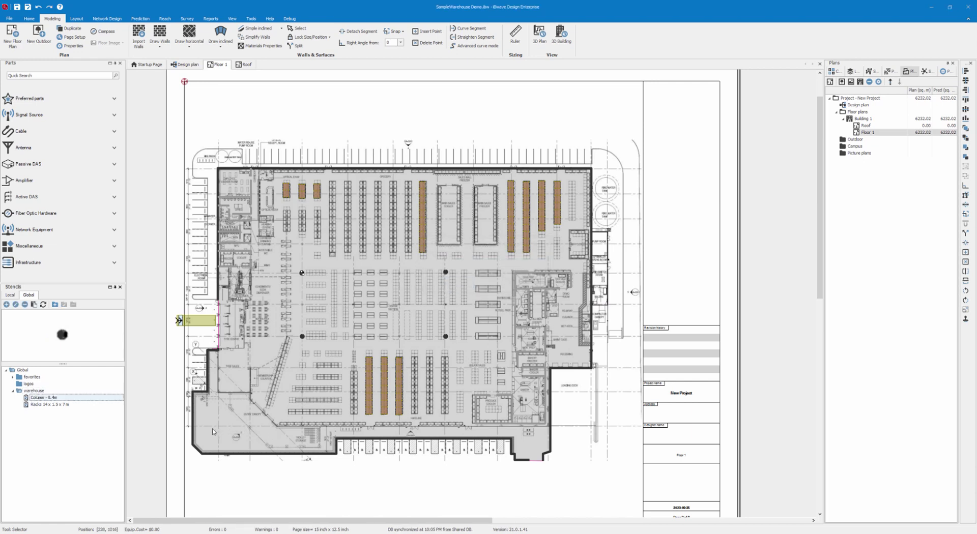
Step: Paste the Racks 14 x 1.5 x 7m stencil into a lower aisle of the plan
left_click(94, 405)
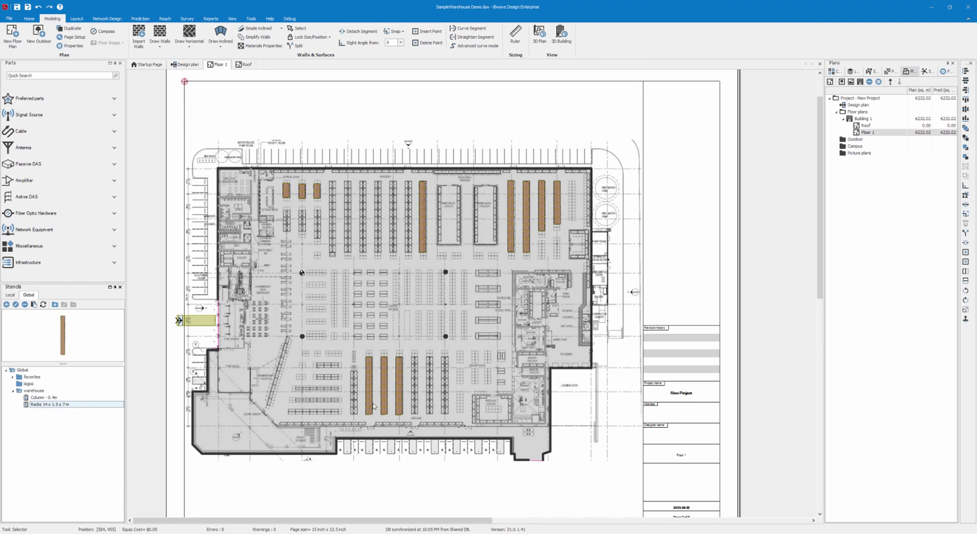
right_click(412, 360)
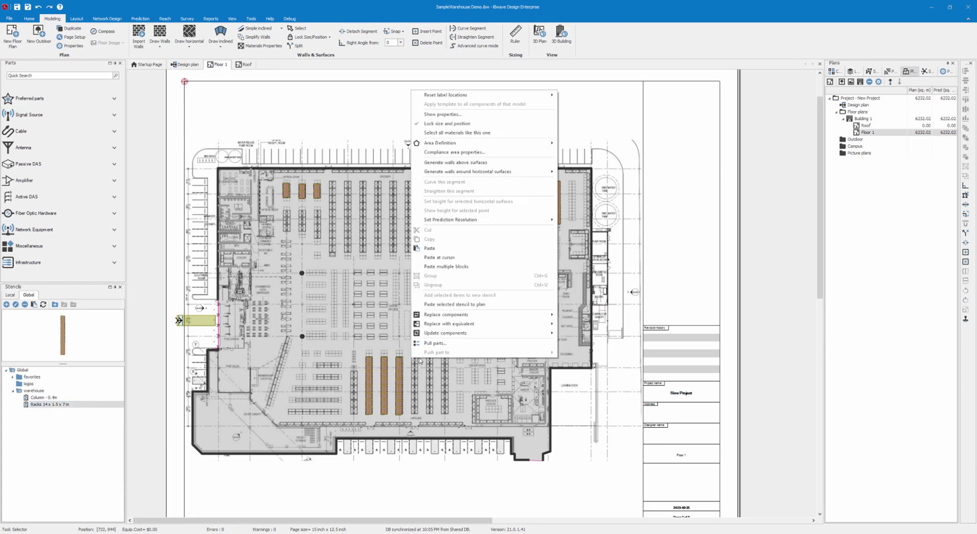
left_click(427, 305)
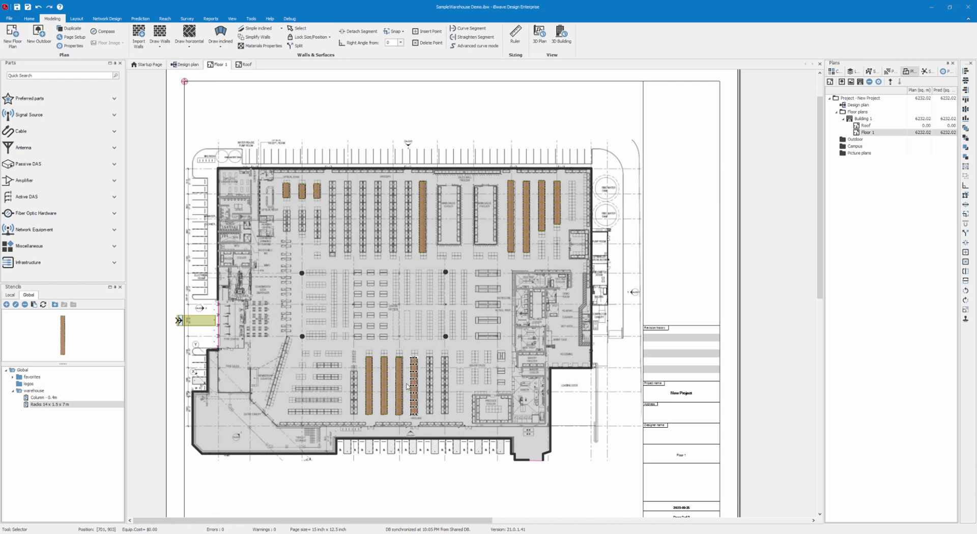
left_click(33, 391)
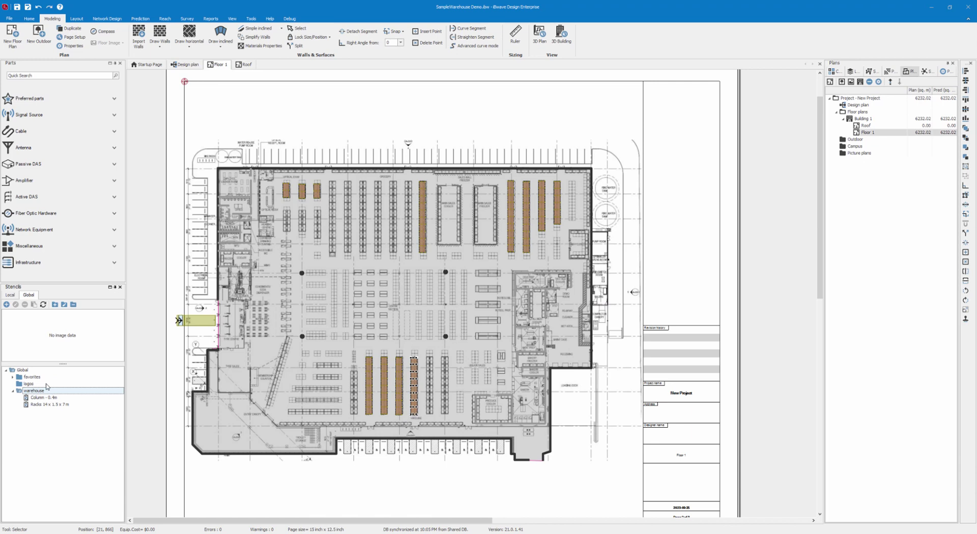
Step: Append ' - all' to the Warehouse stencil folder's name, making it 'warehouse - all'
left_click(64, 304)
left_click(455, 263)
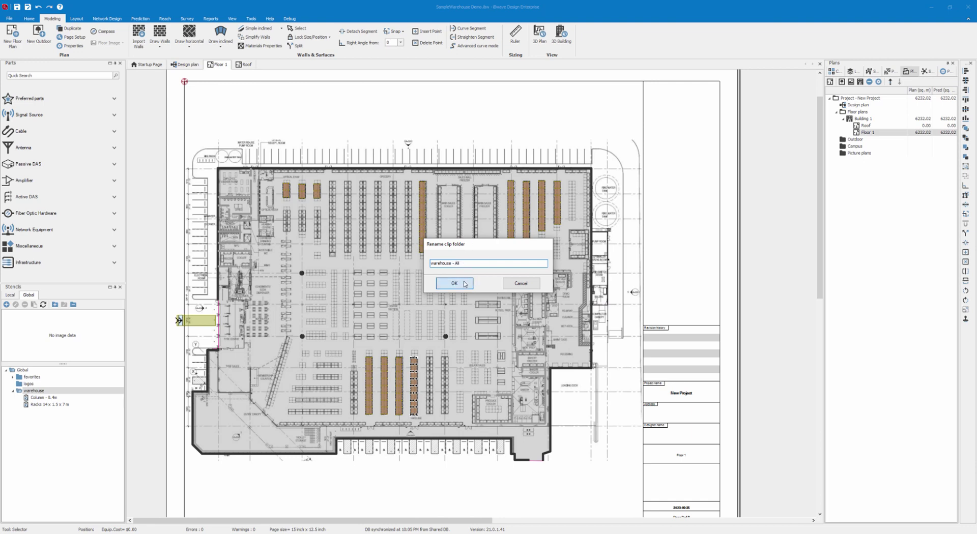
left_click(454, 283)
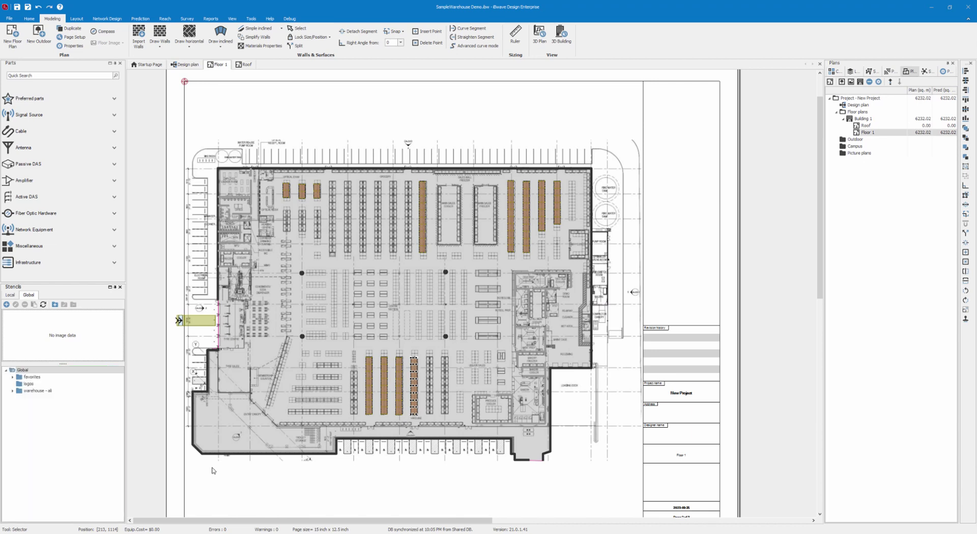
left_click(13, 391)
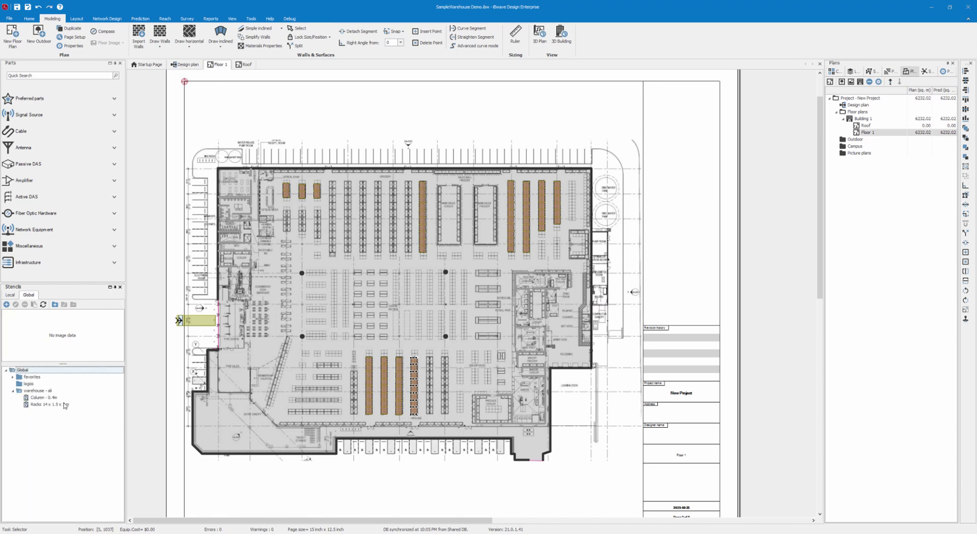
left_click(12, 391)
left_click(35, 392)
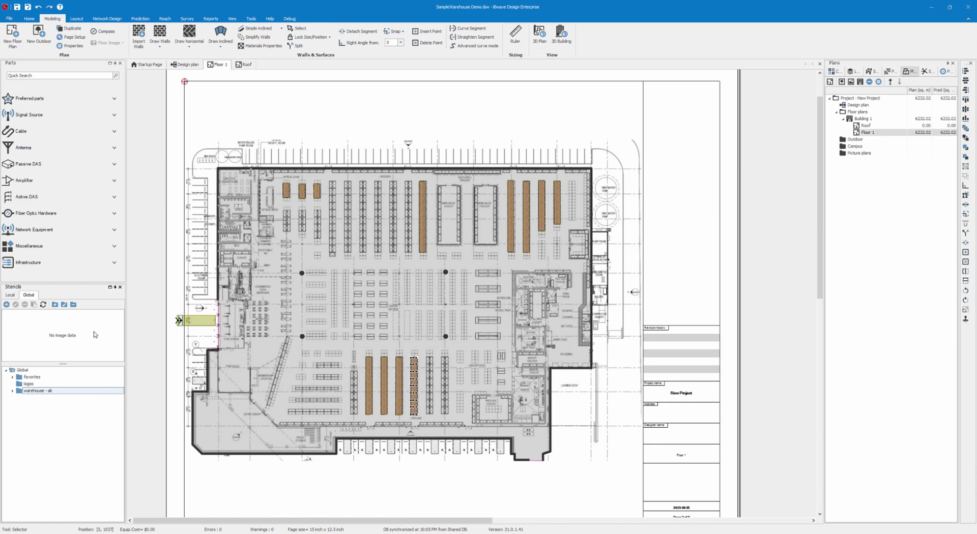
Step: Delete the global 'warehouse - all' stencil folder, confirming with Yes
left_click(73, 304)
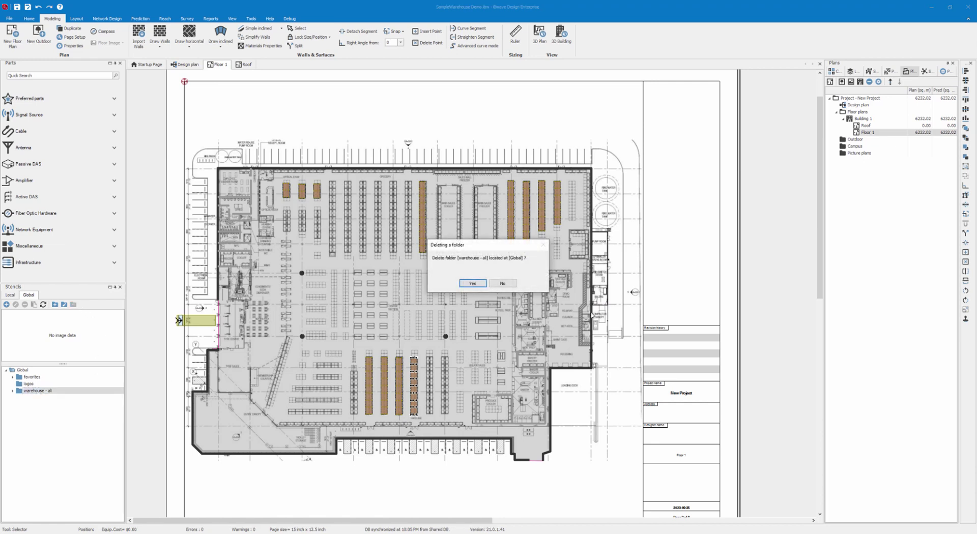
left_click(472, 283)
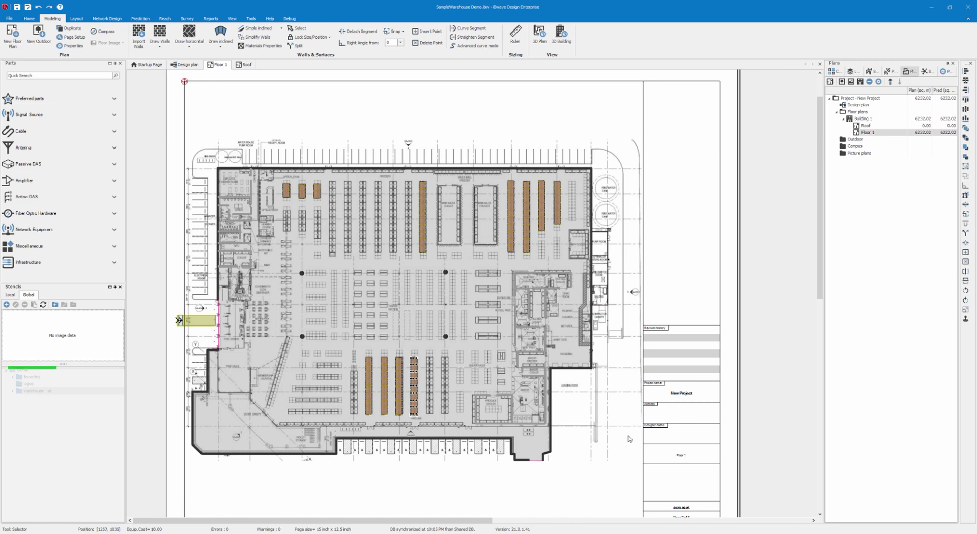